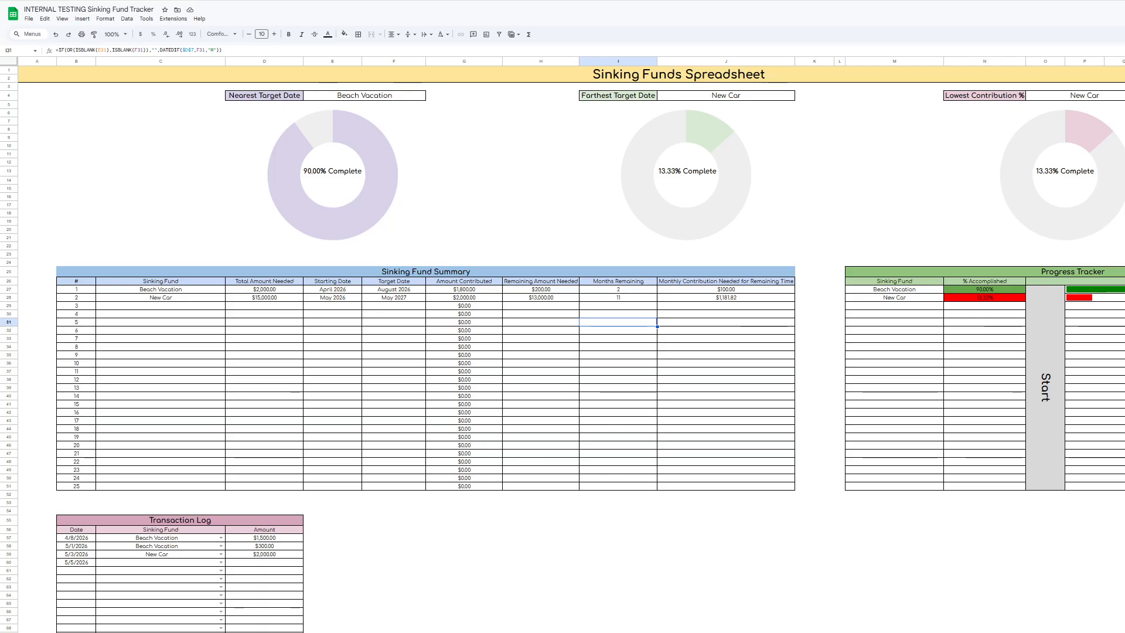
# Add a third fund named College to the Sinking Fund Summary with a total amount needed of $20,000
pyautogui.click(332, 364)
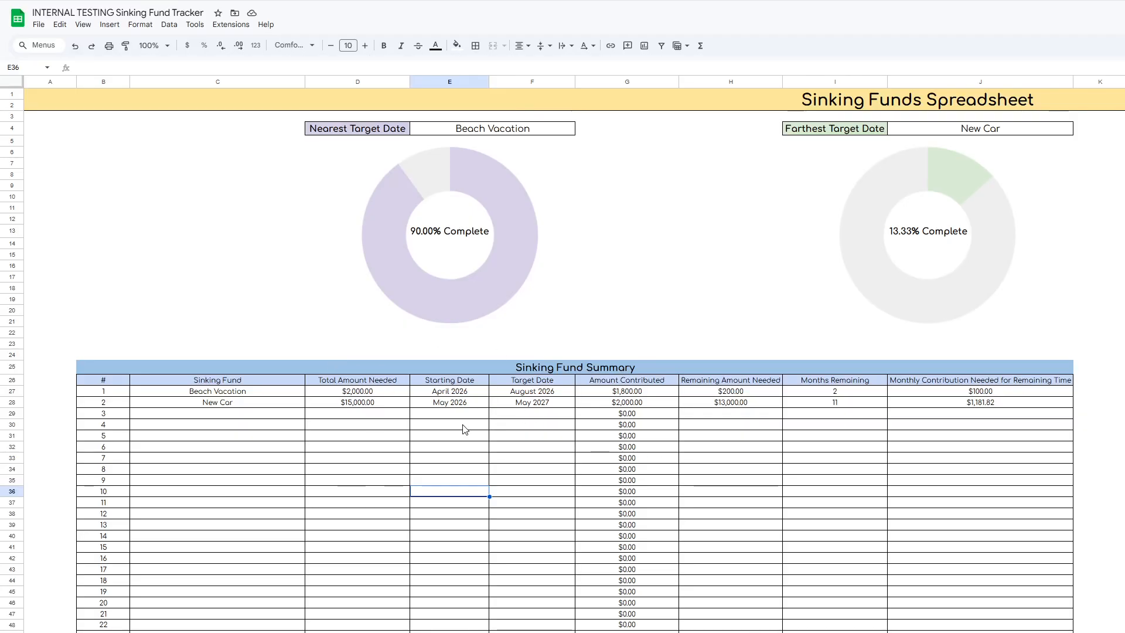
pyautogui.click(283, 416)
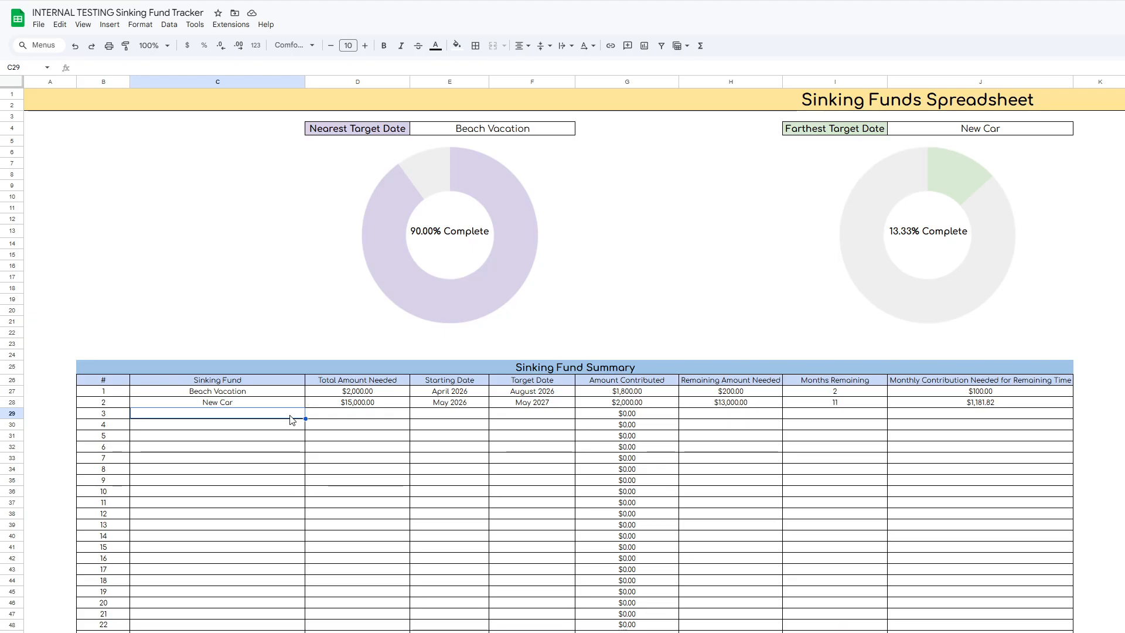
pyautogui.write('College')
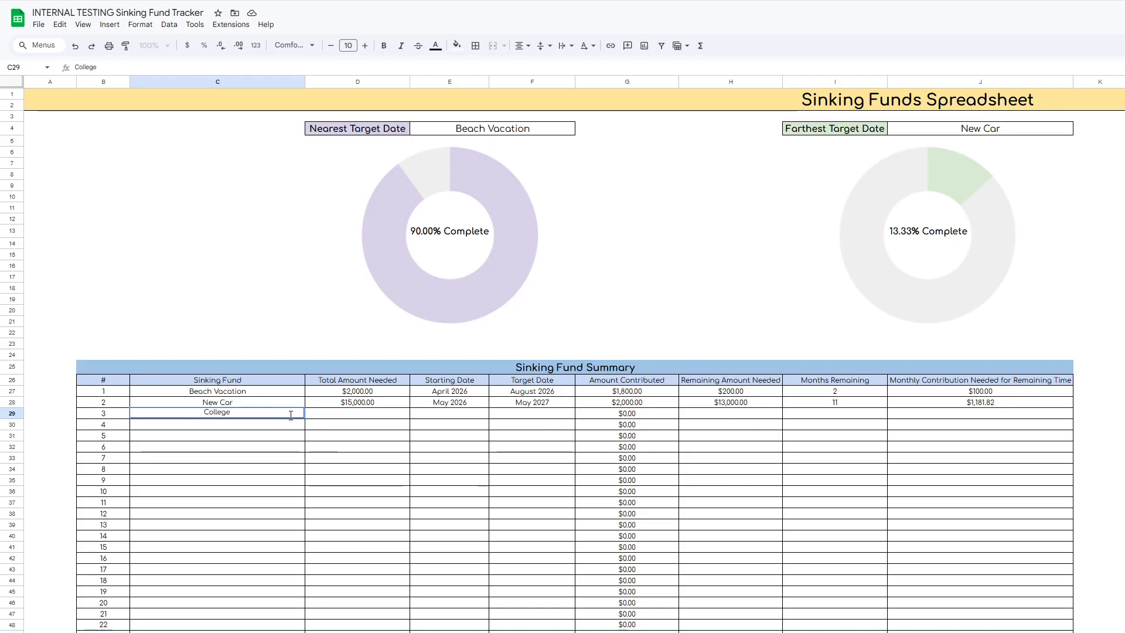
pyautogui.press('Tab')
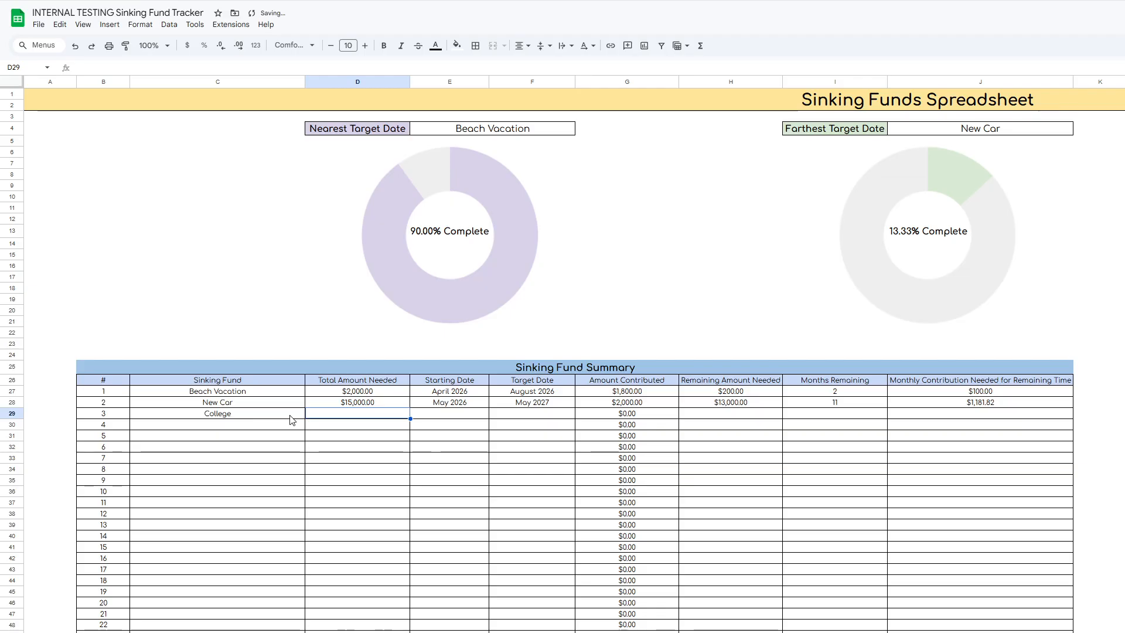
pyautogui.write('1')
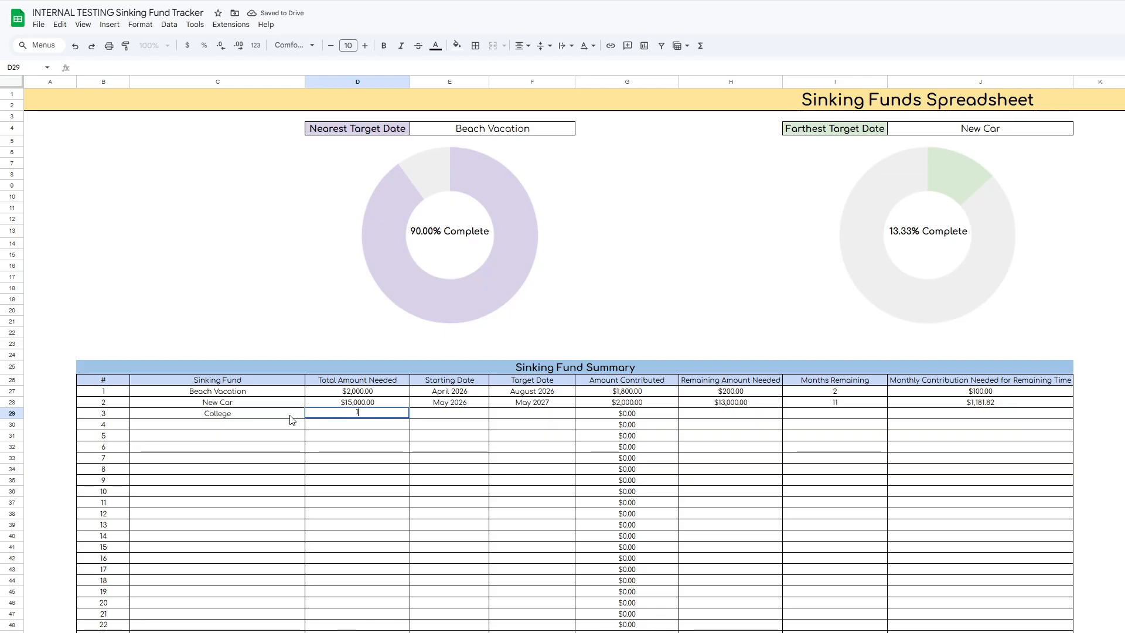
pyautogui.write('5,0')
pyautogui.press('BackSpace')
pyautogui.press('BackSpace')
pyautogui.press('BackSpace')
pyautogui.write('200000.00')
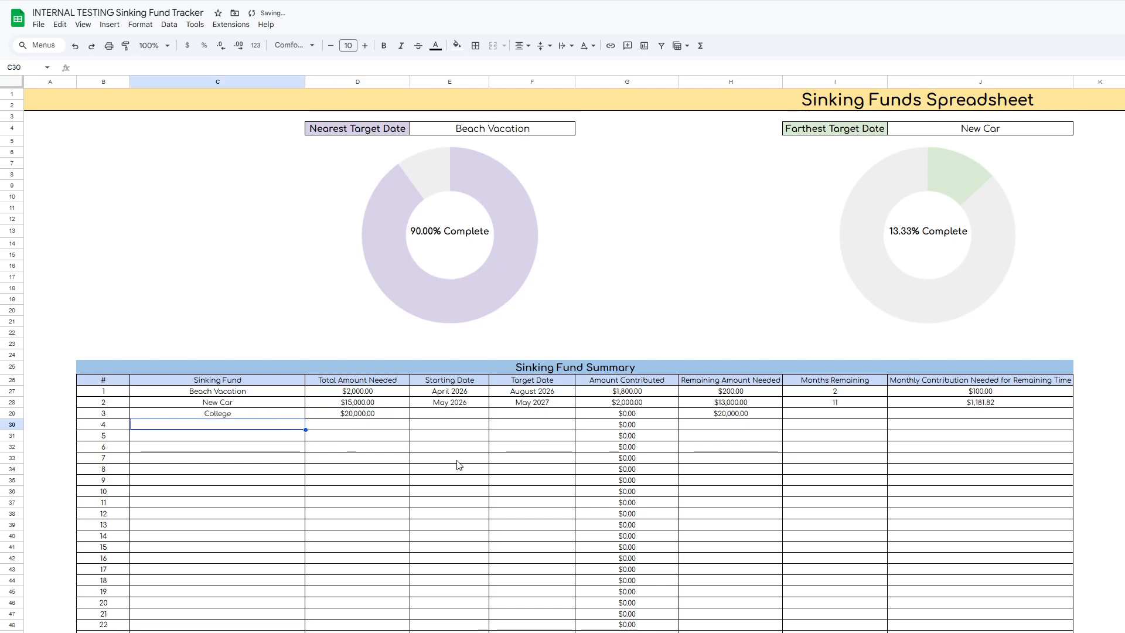
# Set the College fund's starting date to May 2026 and its target date to May 2030
pyautogui.click(463, 418)
pyautogui.write('May 2026')
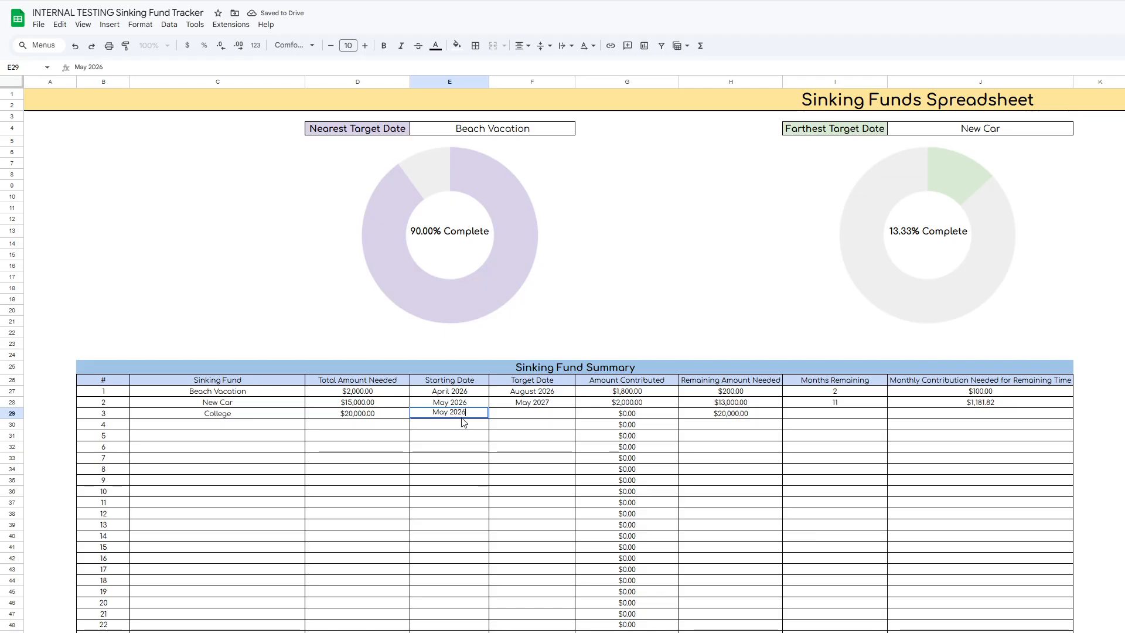
pyautogui.press('Tab')
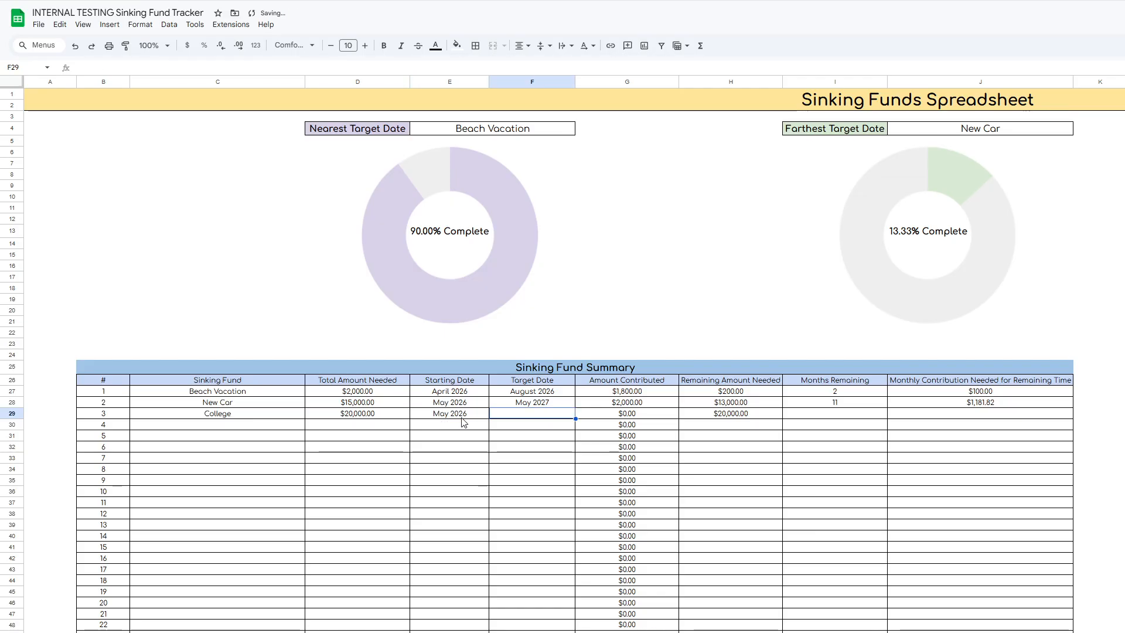
pyautogui.write('M')
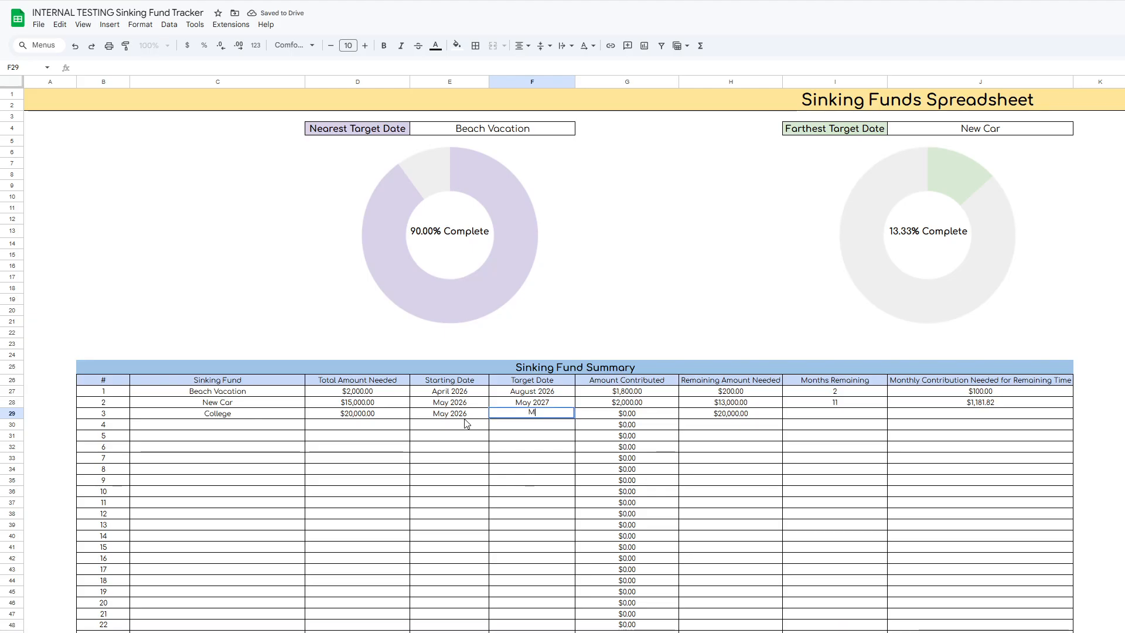
pyautogui.write('ay 2030')
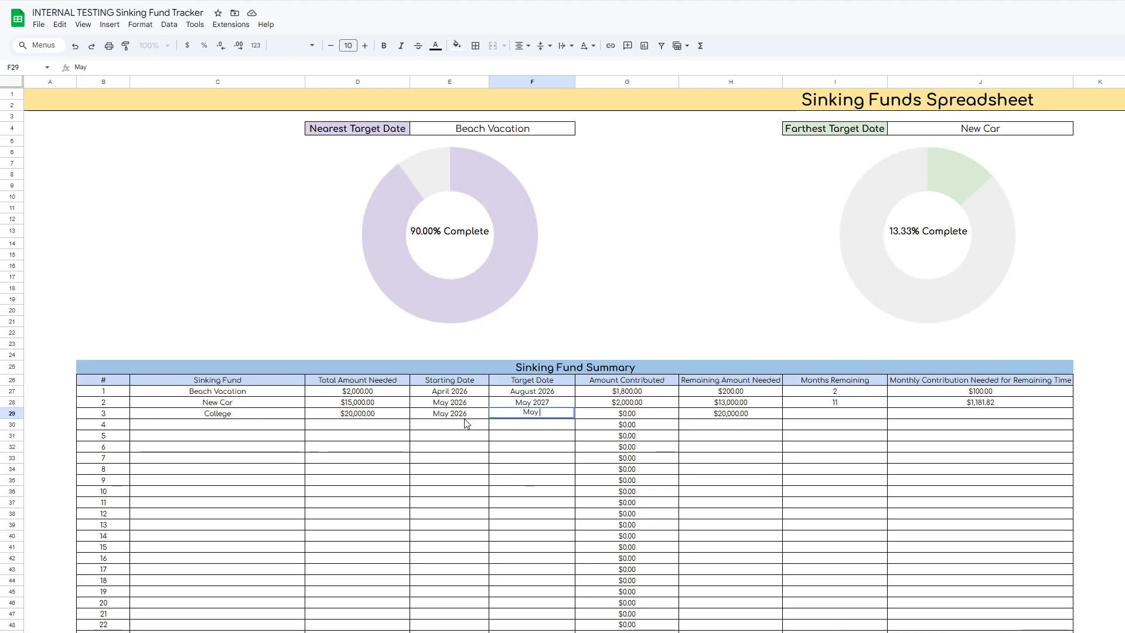
pyautogui.press('Tab')
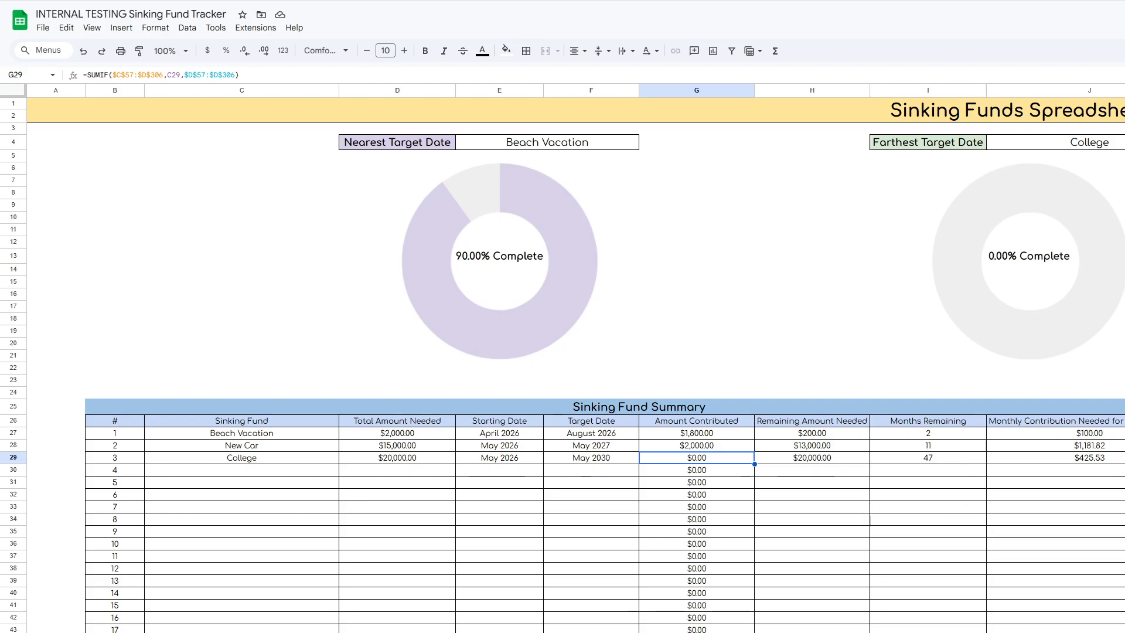
# Examine the College fund's remaining amount, months remaining and monthly contribution, along with the Farthest Target Date chart
pyautogui.hscroll(1, 597, 358)
pyautogui.hscroll(8, 597, 357)
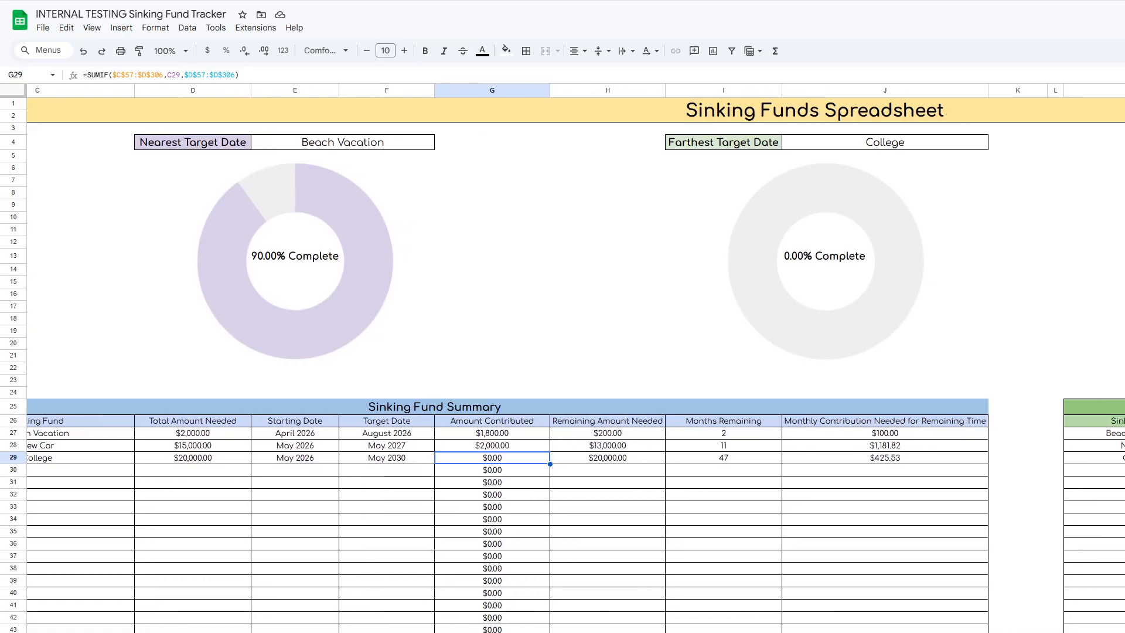
pyautogui.hscroll(2, 597, 357)
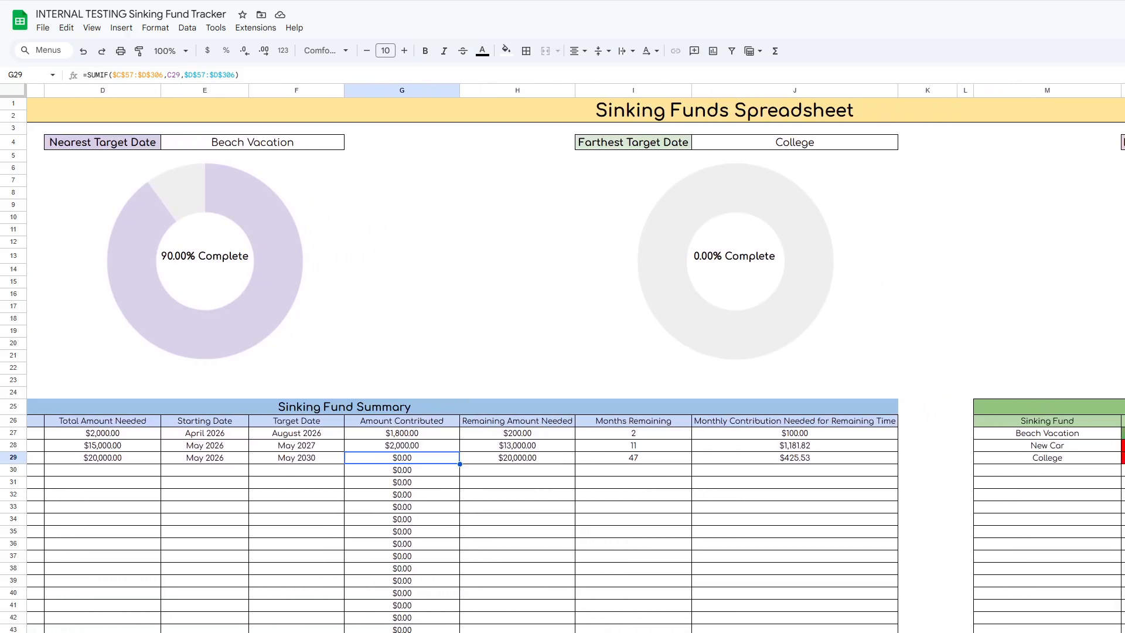
pyautogui.hscroll(-1, 597, 357)
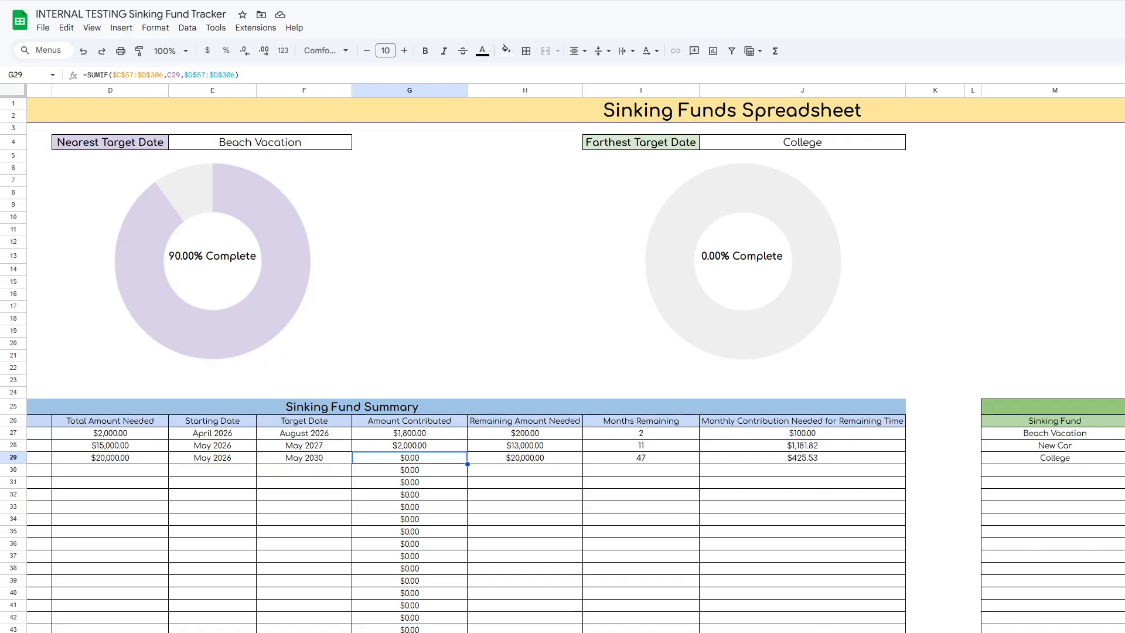
pyautogui.hscroll(-2, 598, 357)
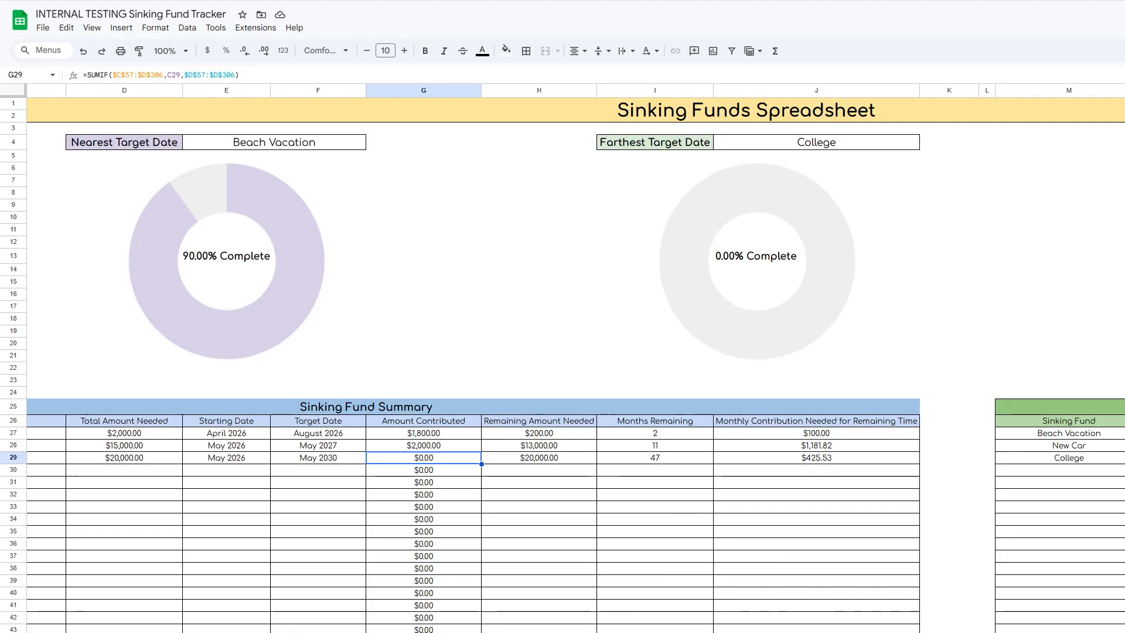
pyautogui.hscroll(-10, 575, 358)
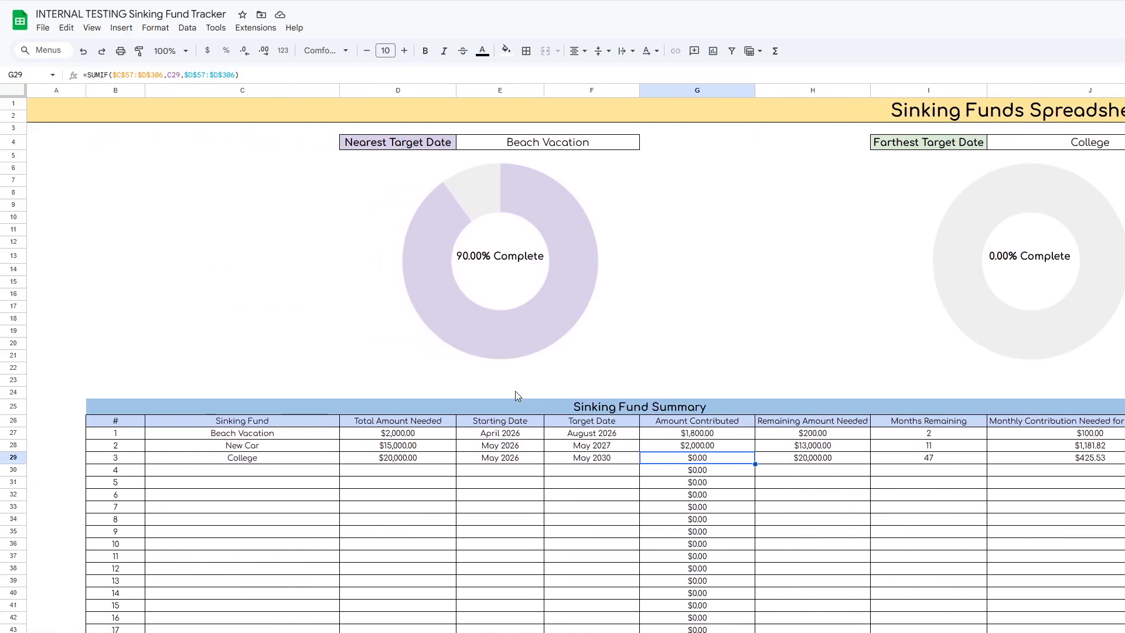
# Complete the 5/5/2026 entry in the Transaction Log with College as the sinking fund and an amount of $5,000
pyautogui.scroll(-6, 517, 395)
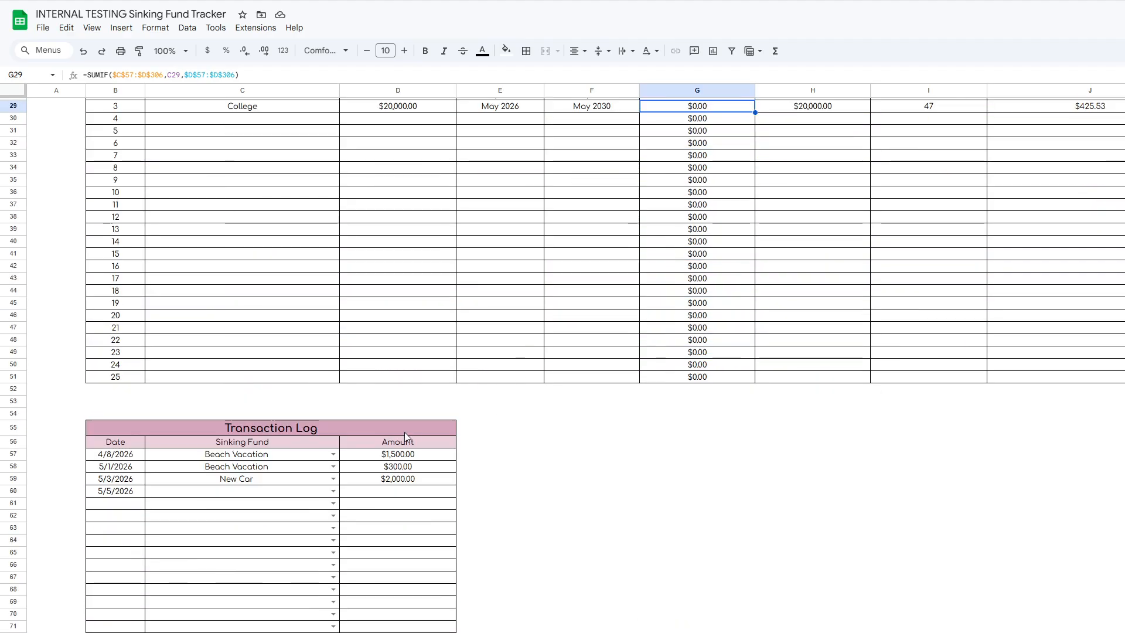
pyautogui.click(144, 492)
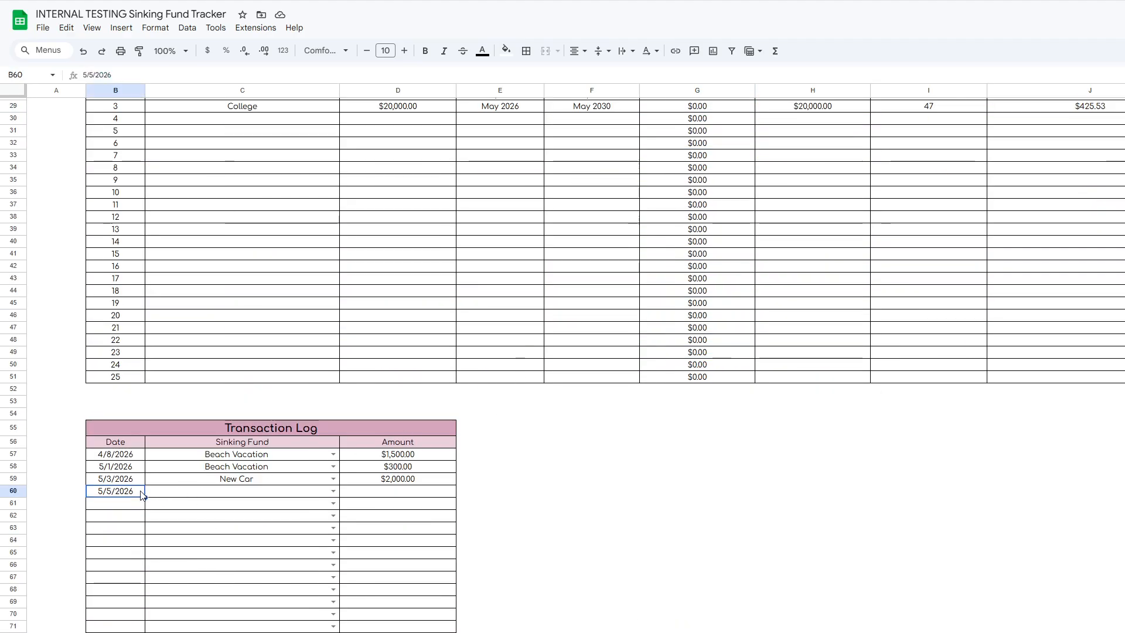
pyautogui.click(189, 494)
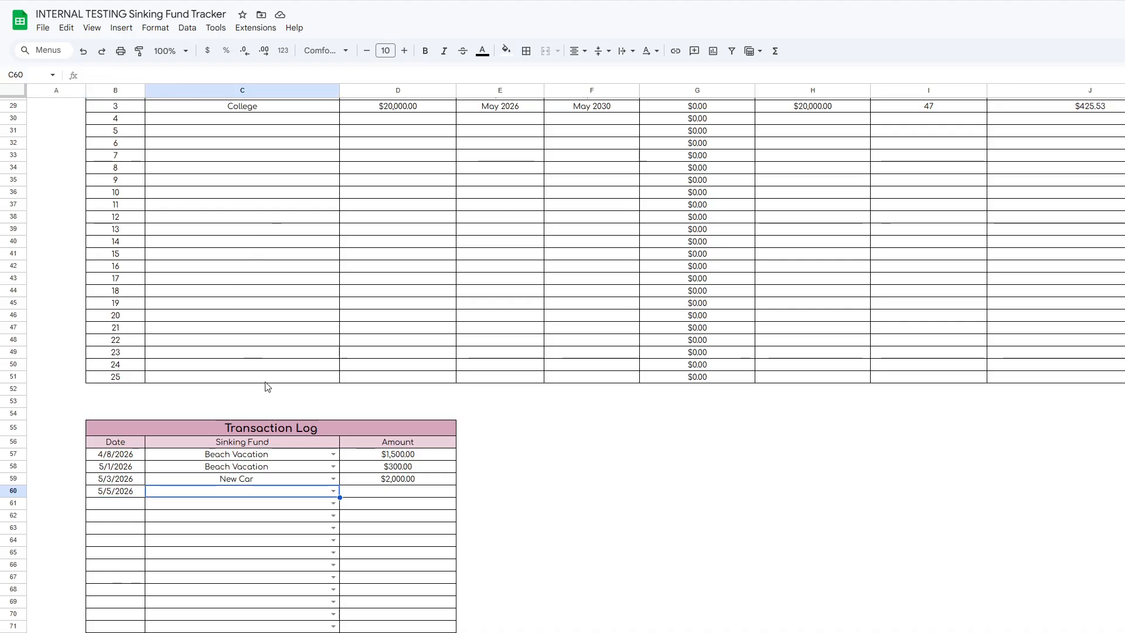
pyautogui.click(333, 491)
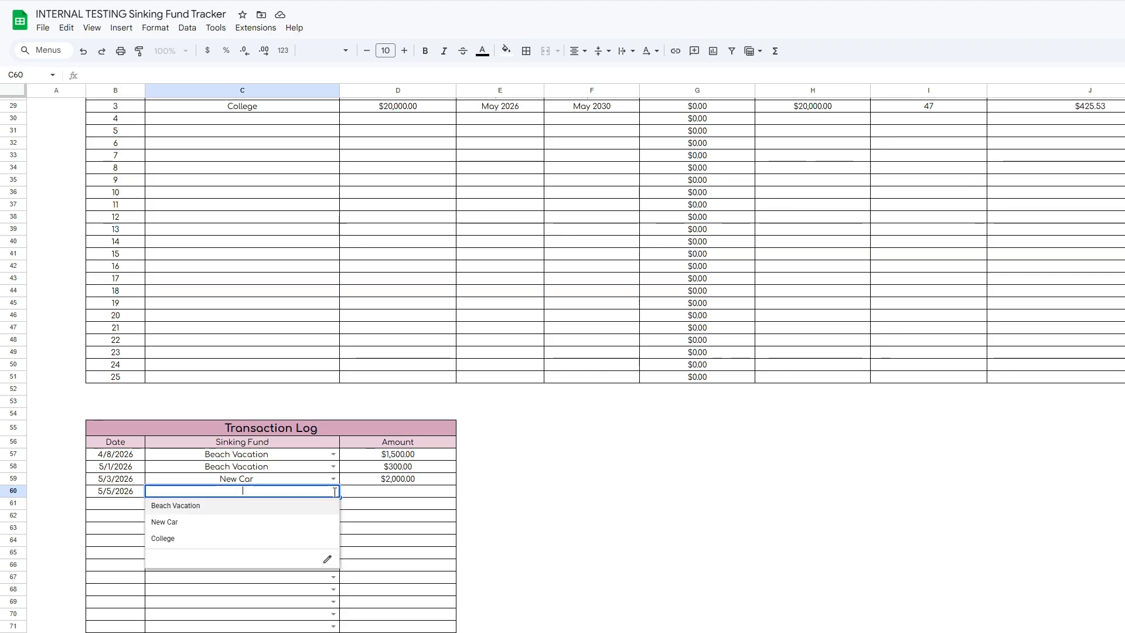
pyautogui.click(274, 544)
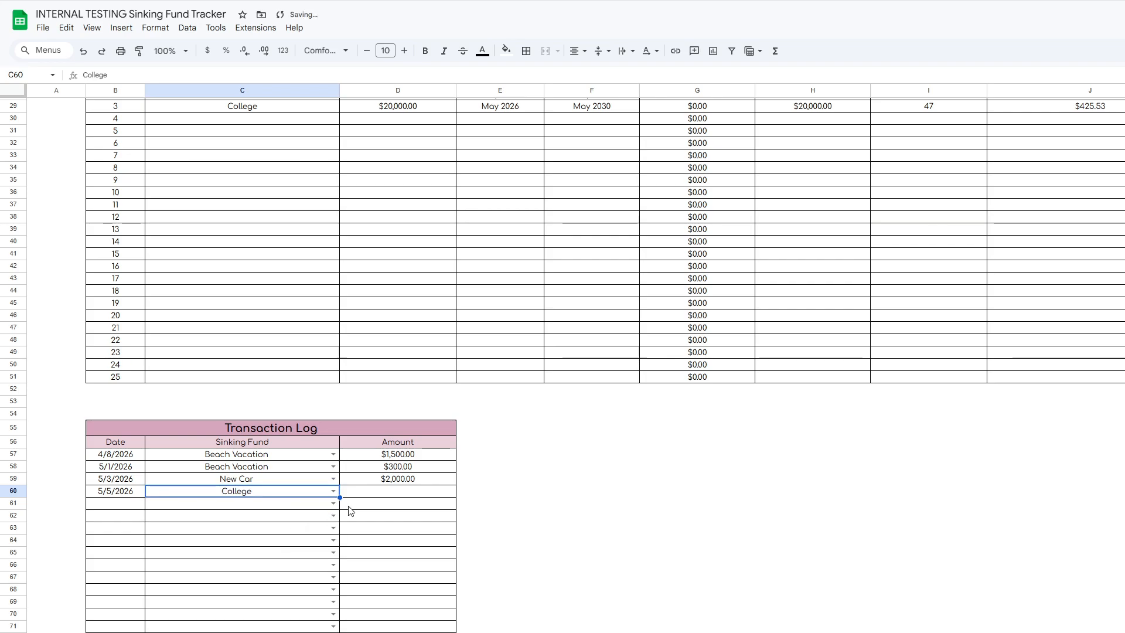
pyautogui.click(393, 494)
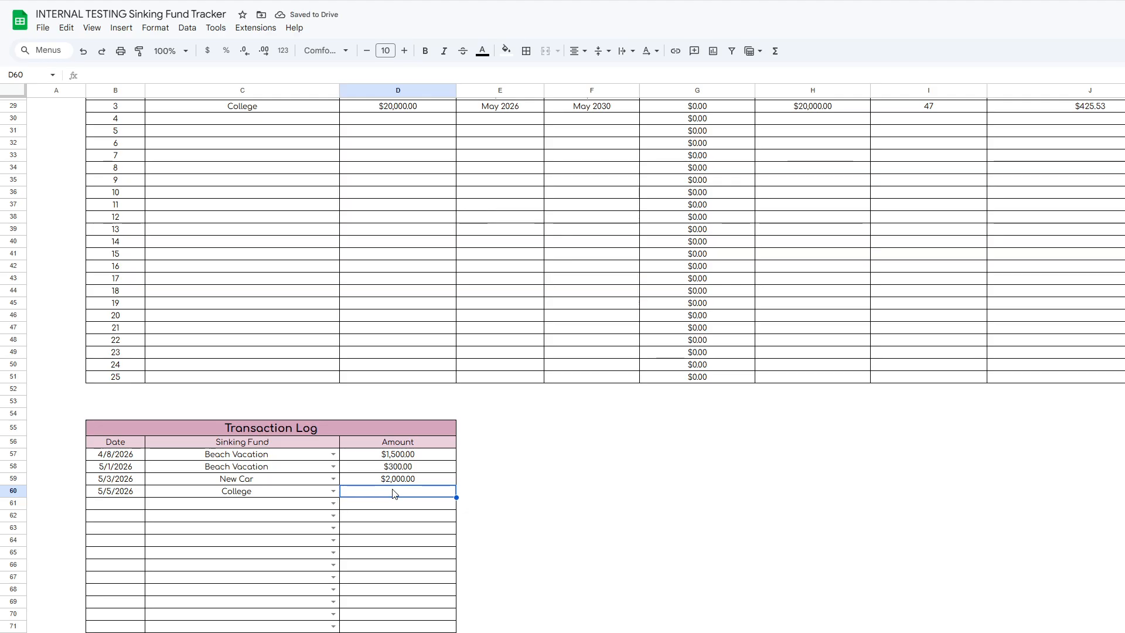
pyautogui.write('5000')
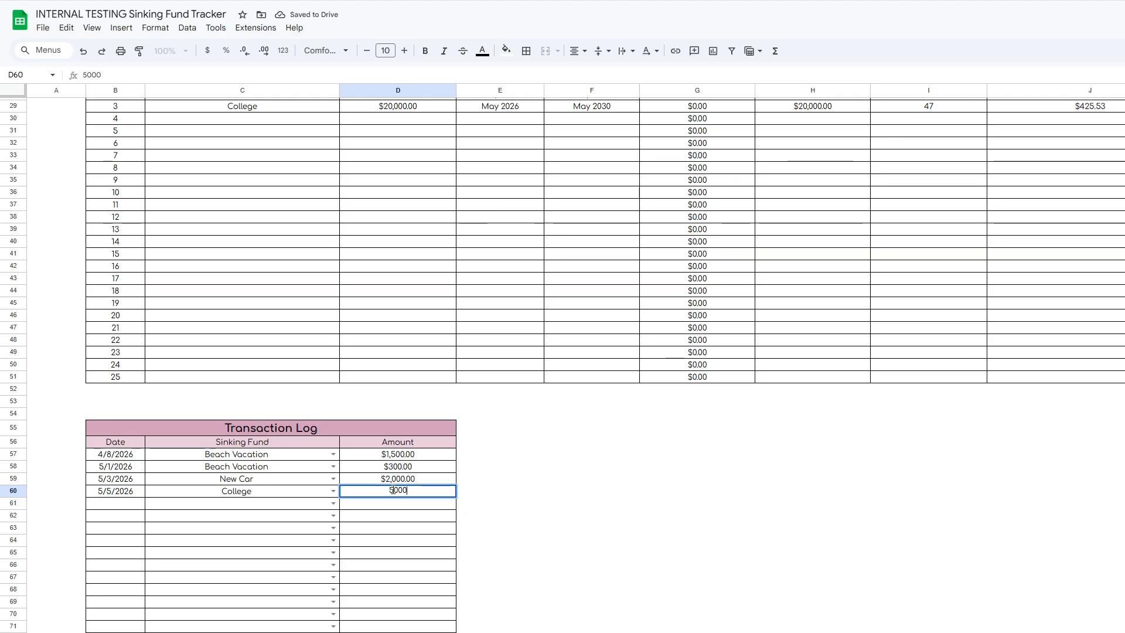
pyautogui.press('Tab')
# Review the College contribution's effect on the fund summary, the donut charts and the Progress Tracker
pyautogui.scroll(5, 625, 410)
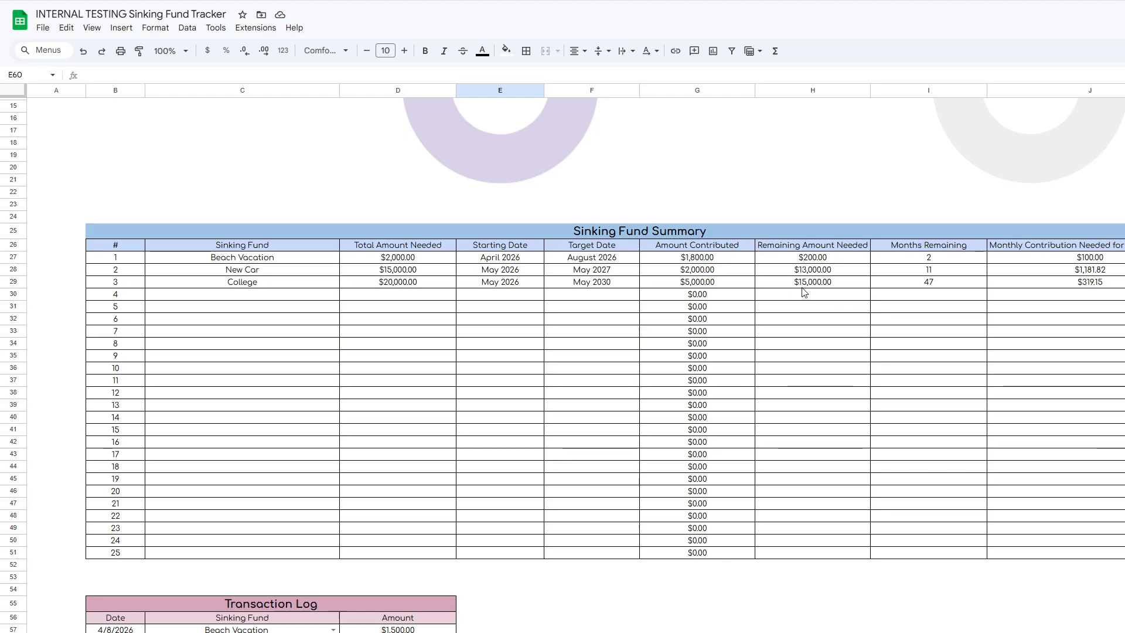
pyautogui.scroll(3, 793, 293)
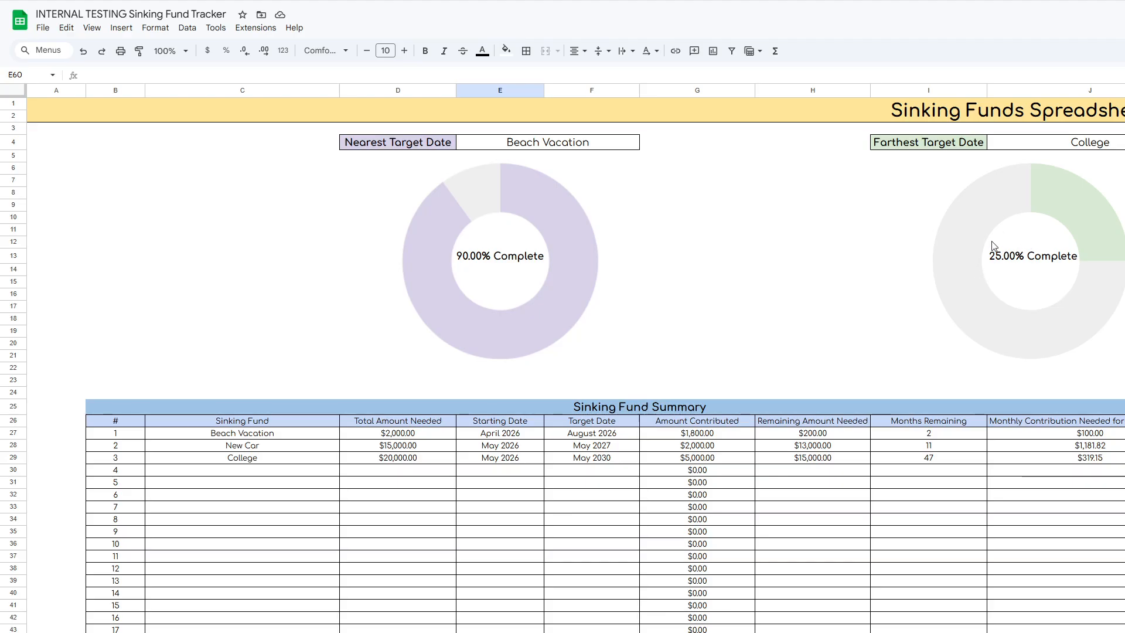
pyautogui.hscroll(5, 562, 352)
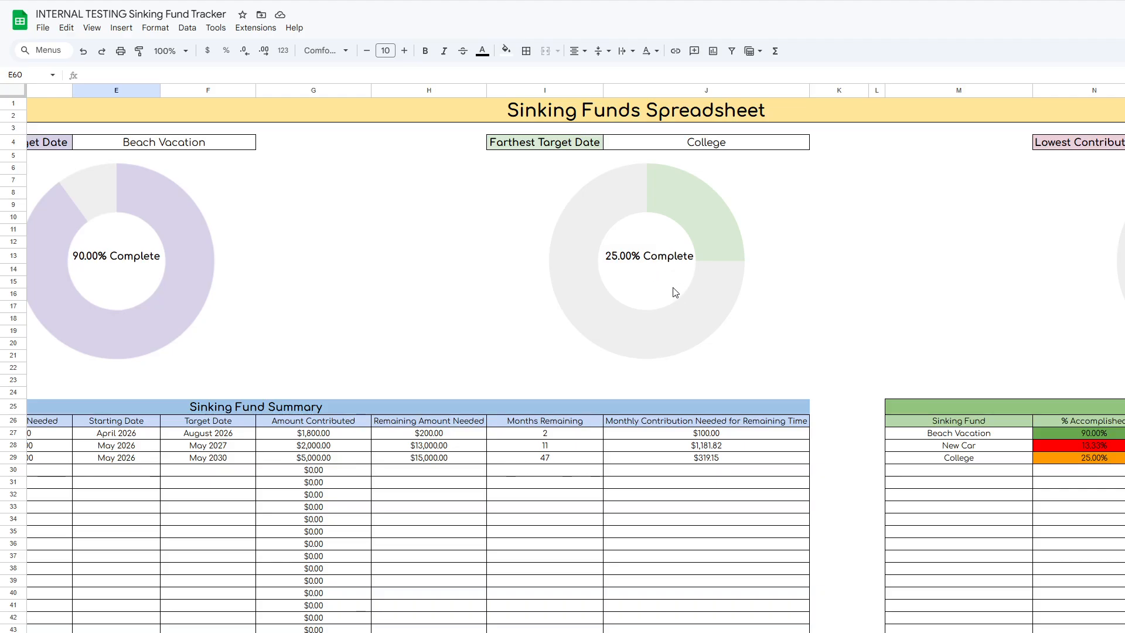
pyautogui.hscroll(6, 563, 352)
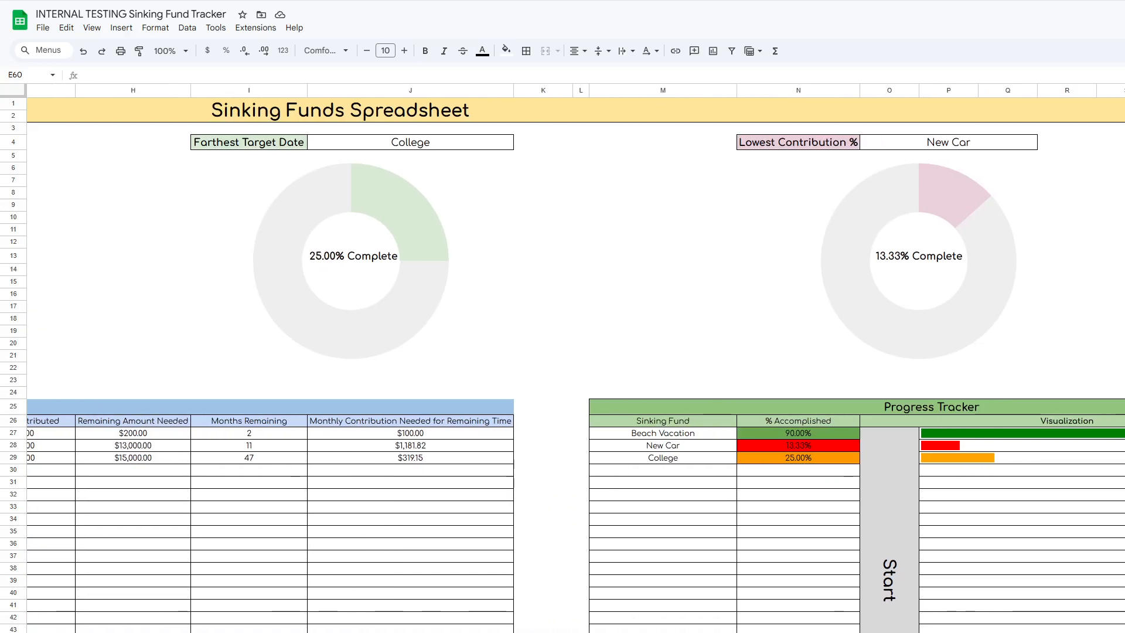
pyautogui.hscroll(1, 611, 484)
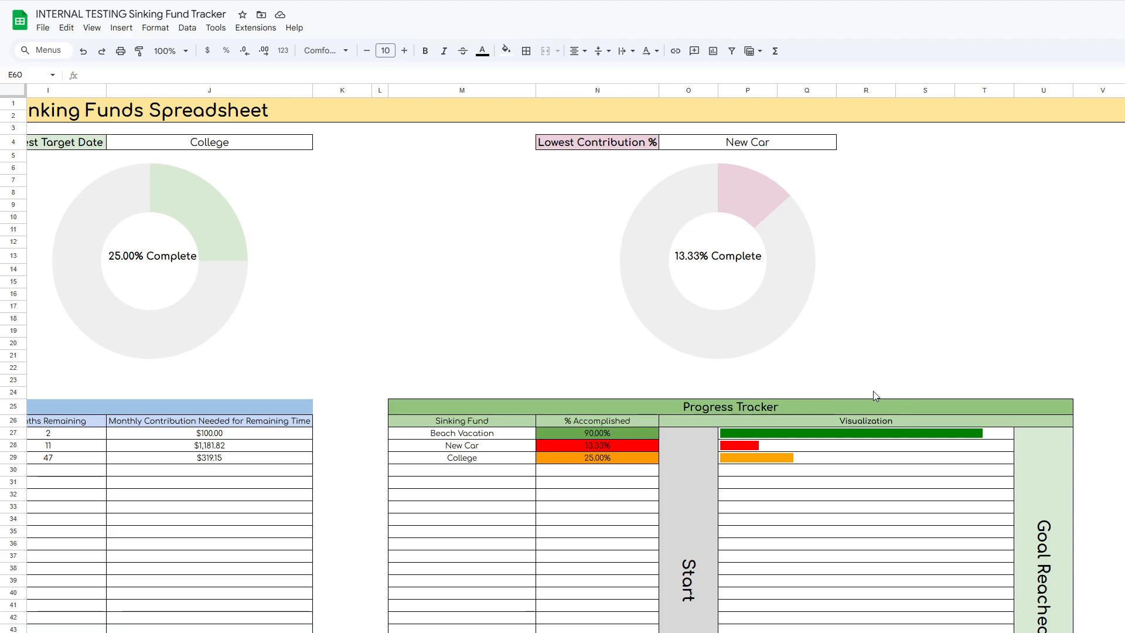
# Log a second College contribution of $10,000 dated 5/7/2026 in the next empty row of the Transaction Log
pyautogui.hscroll(-10, 303, 540)
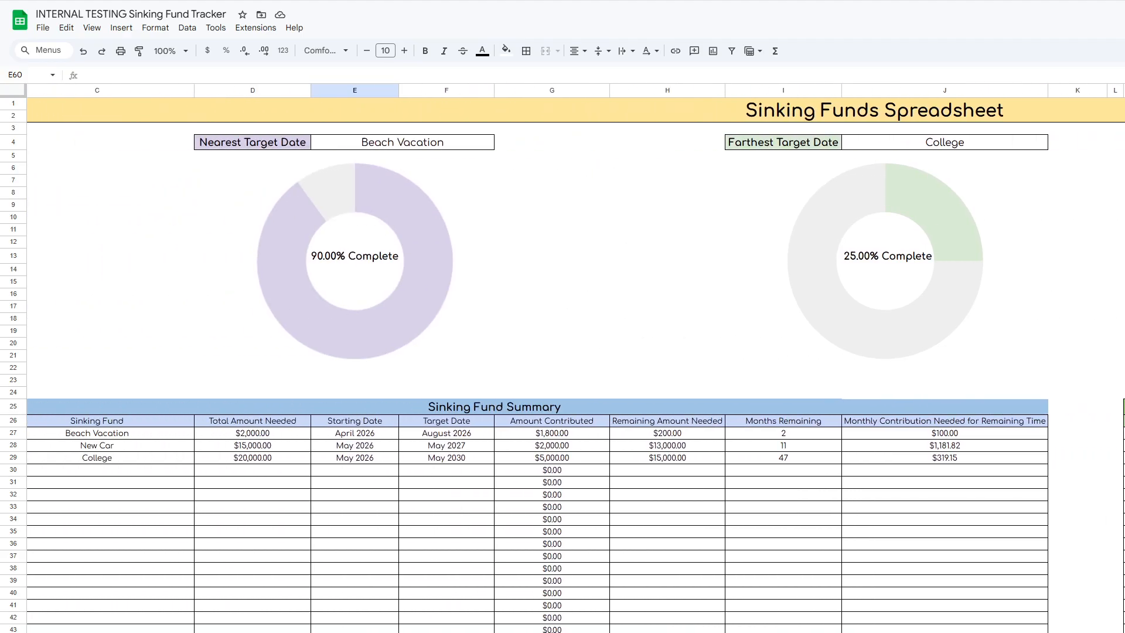
pyautogui.scroll(-5, 304, 540)
pyautogui.click(119, 619)
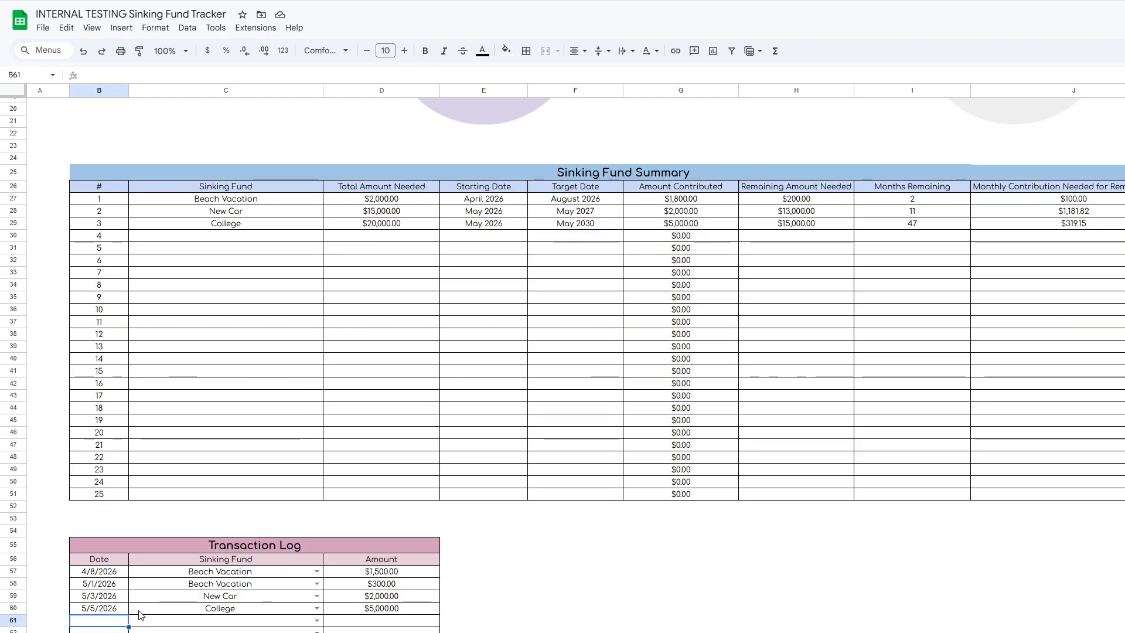
pyautogui.write('5/7/2026')
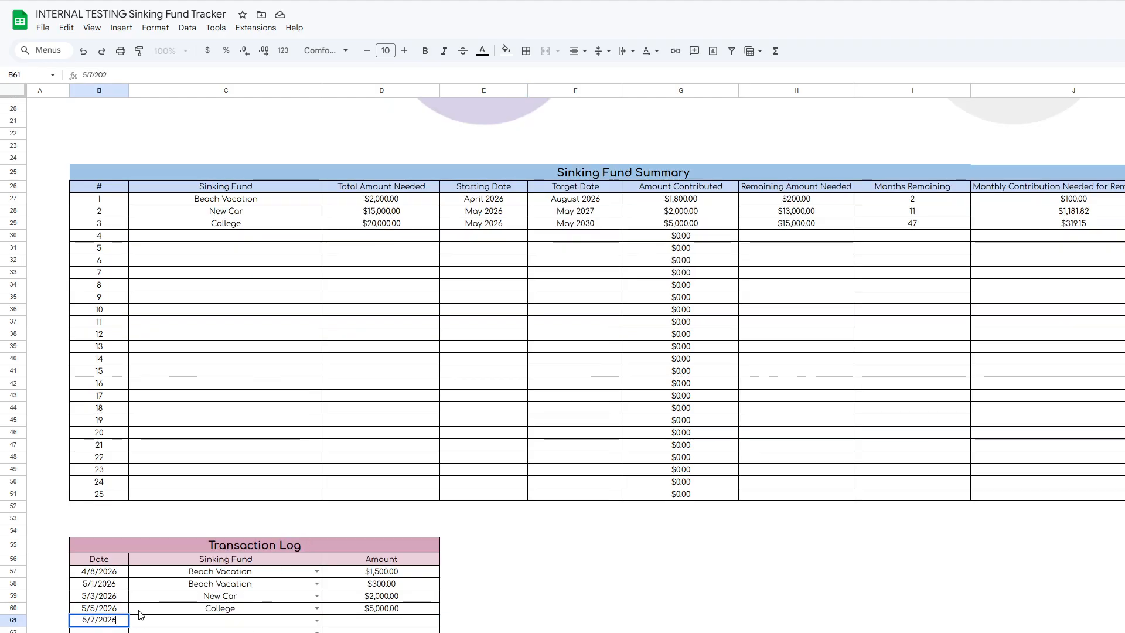
pyautogui.press('Return')
pyautogui.scroll(-3, 171, 574)
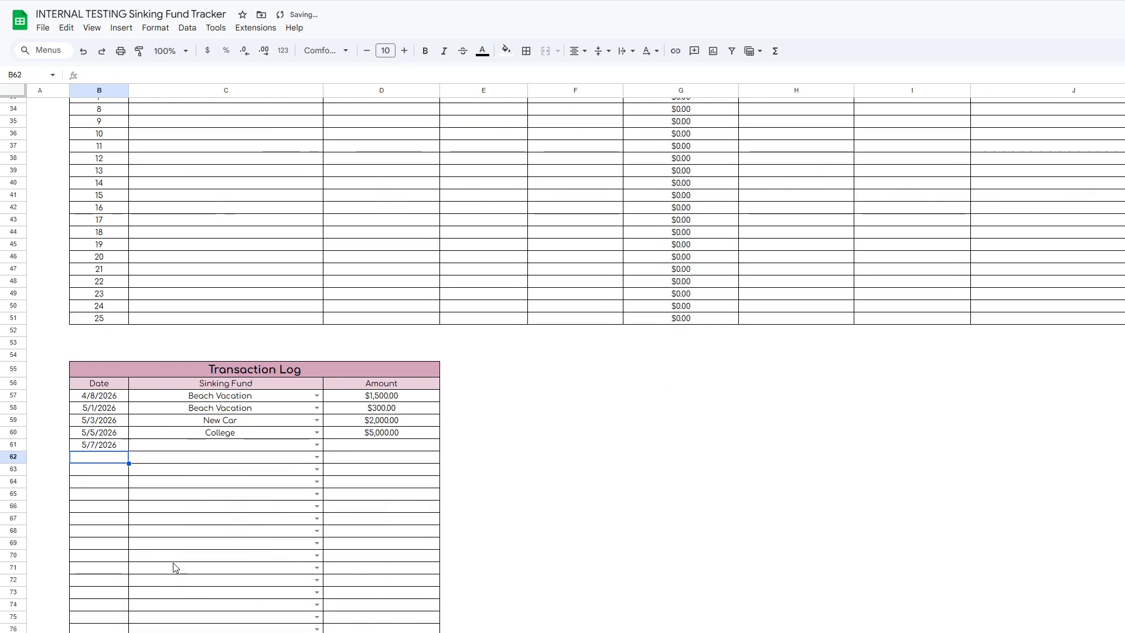
pyautogui.click(316, 444)
pyautogui.click(240, 491)
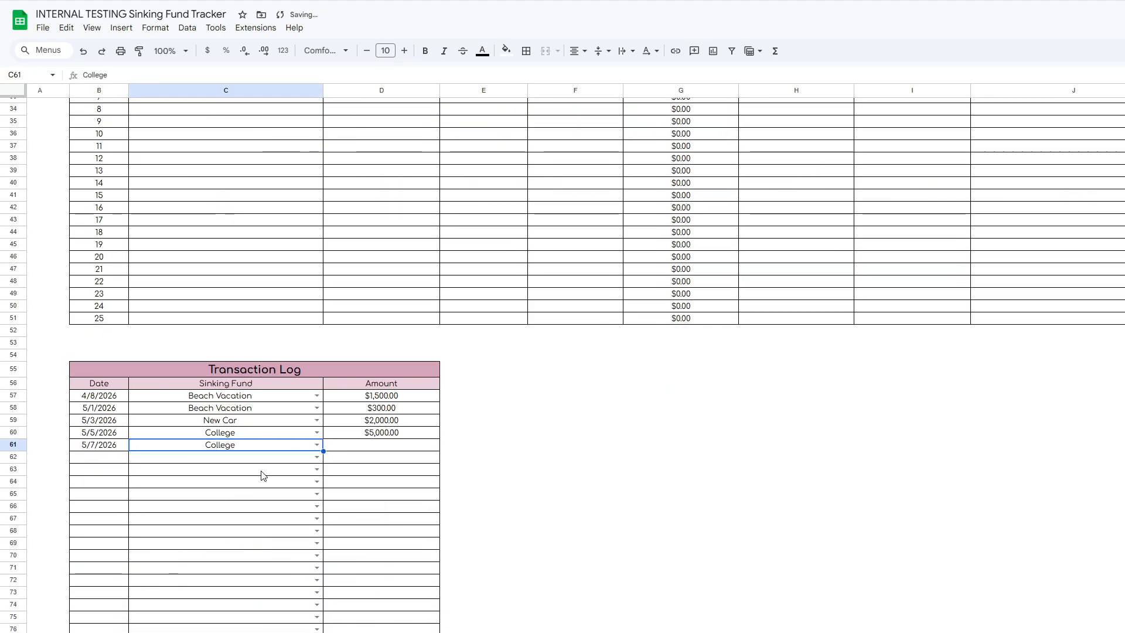
pyautogui.click(382, 448)
pyautogui.write('10000')
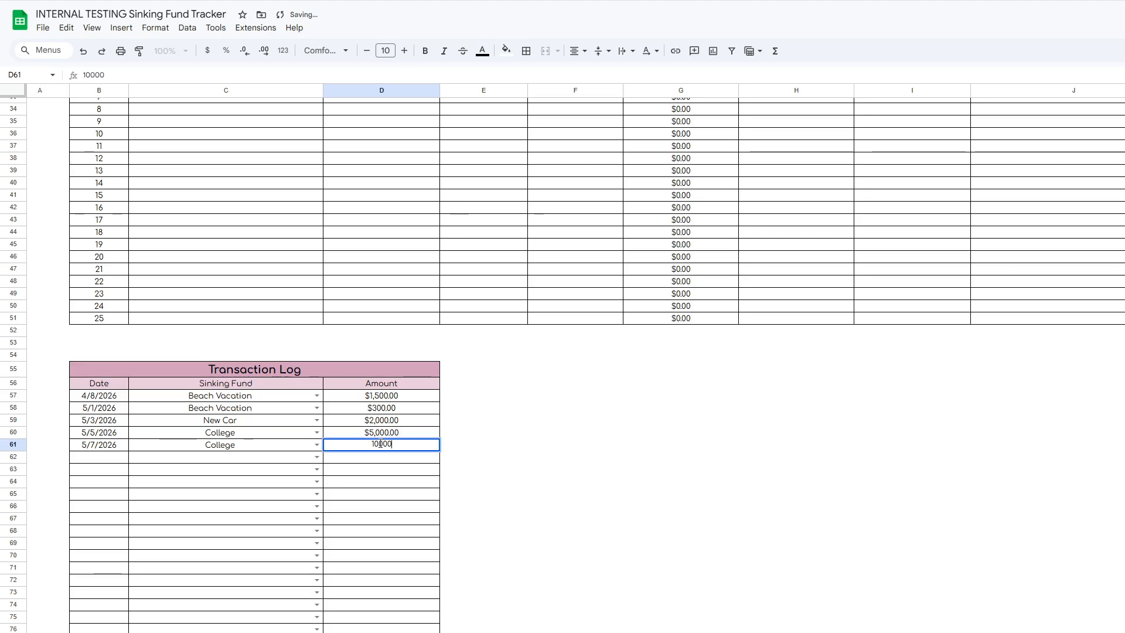
pyautogui.press('Return')
pyautogui.scroll(5, 469, 451)
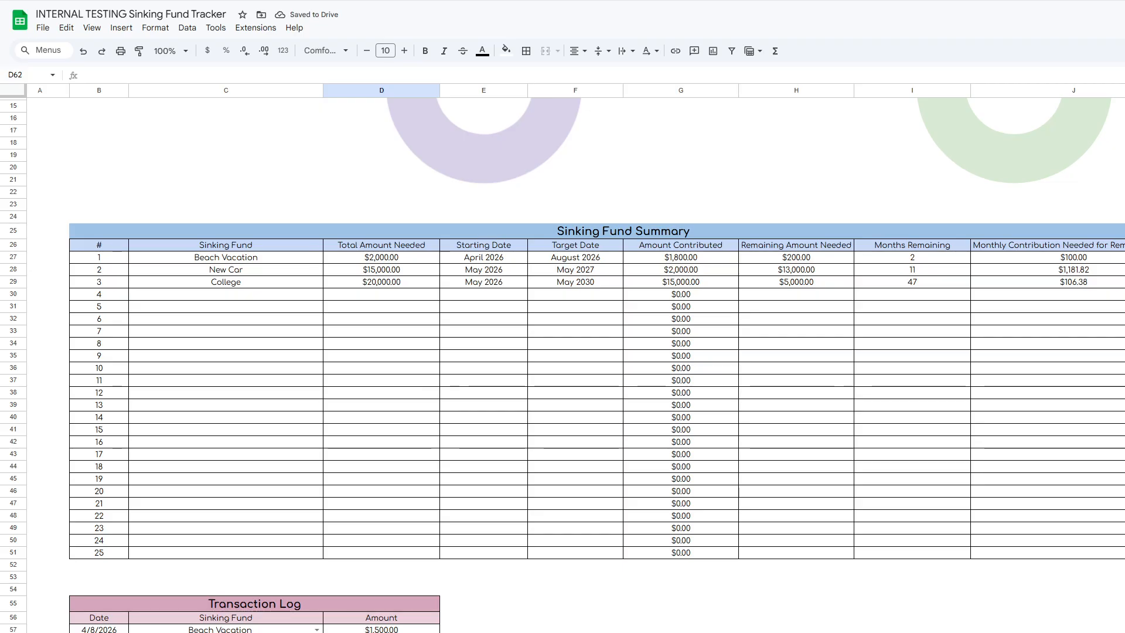
# Review the College fund's updated progress bar in the Progress Tracker and its donut chart
pyautogui.hscroll(10, 575, 322)
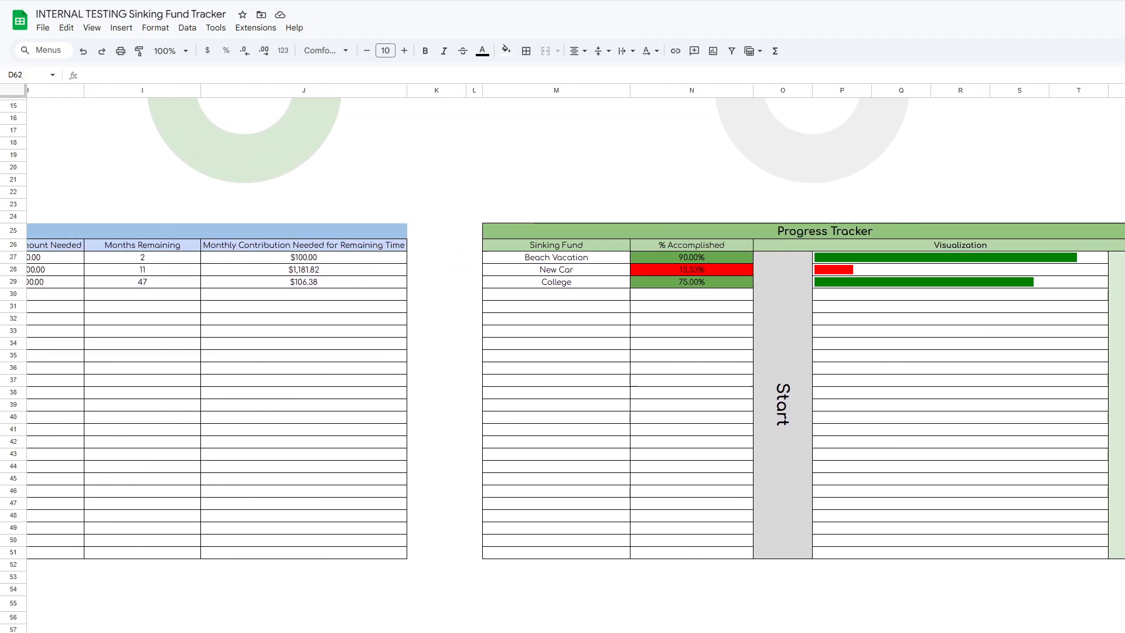
pyautogui.hscroll(3, 738, 315)
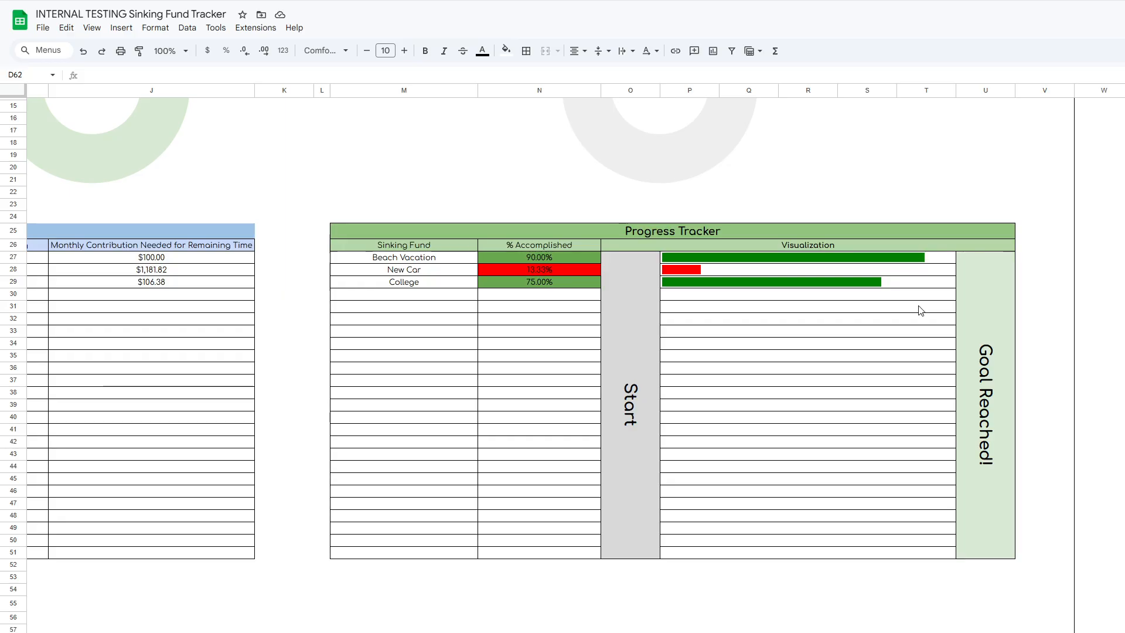
pyautogui.scroll(3, 836, 299)
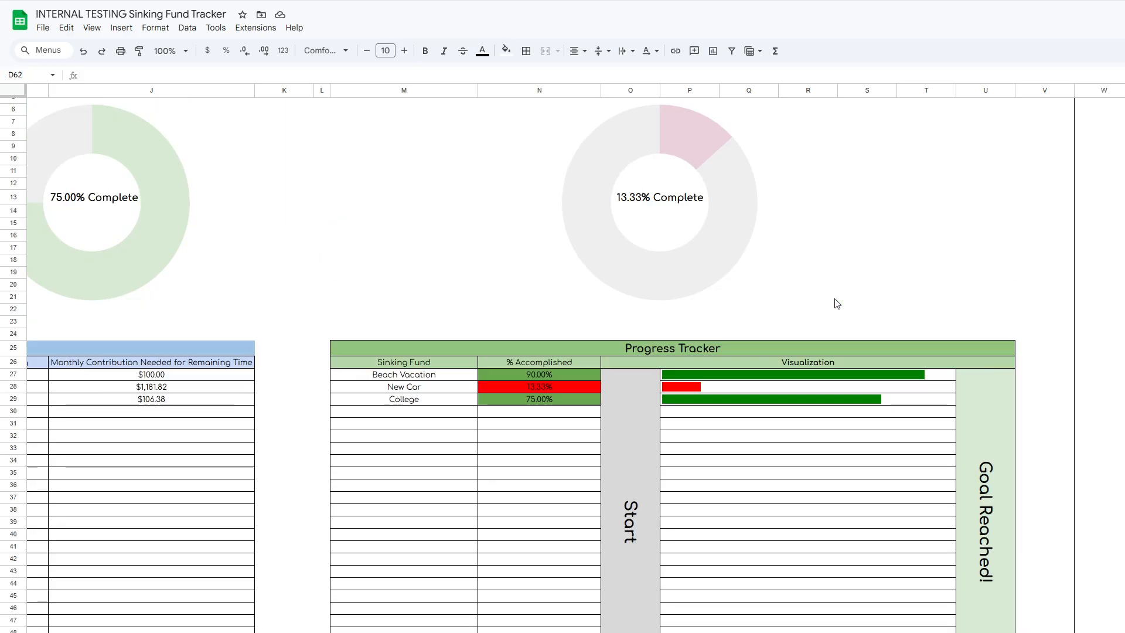
pyautogui.hscroll(-15, 183, 575)
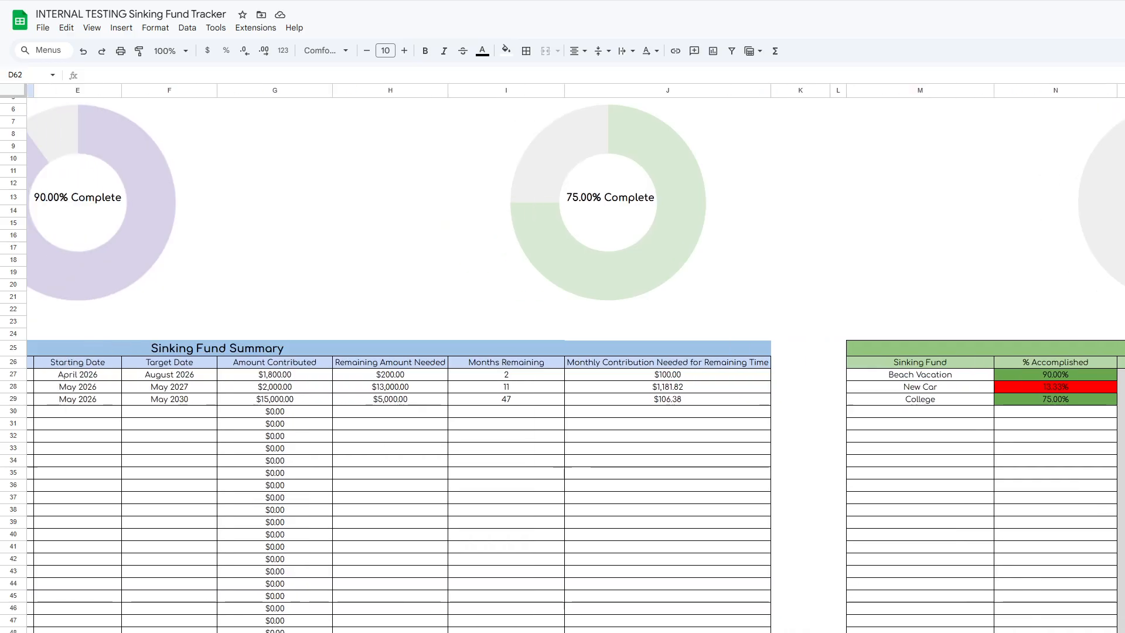
pyautogui.scroll(-3, 183, 575)
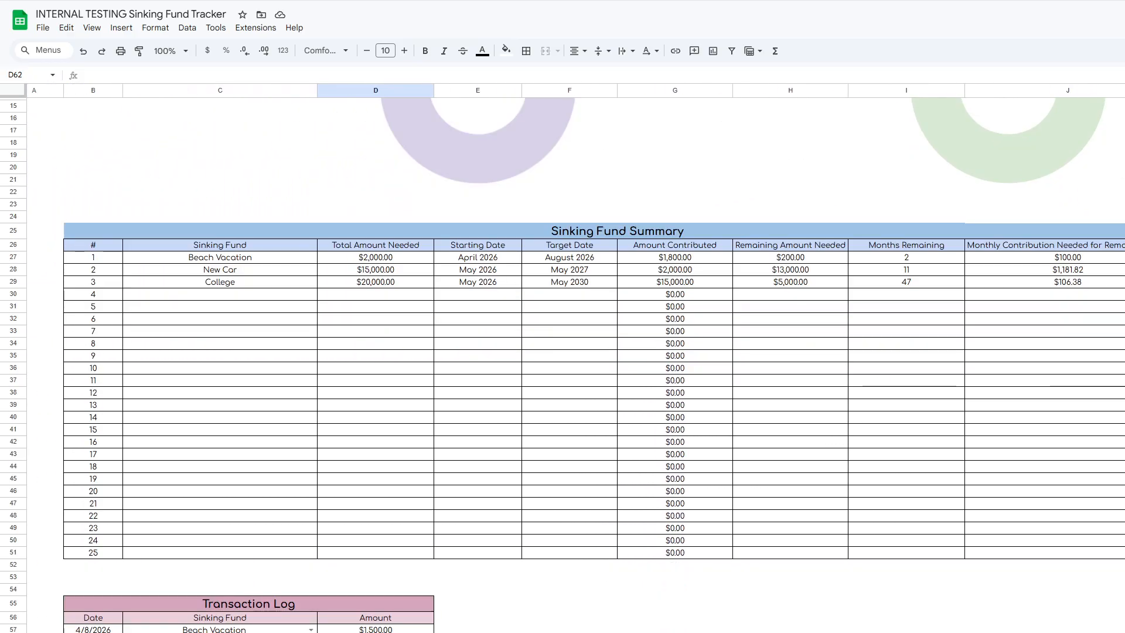
# Set the New Car contribution in cell D59 of the Transaction Log to $4,000 and check its Progress Tracker bar
pyautogui.click(375, 632)
pyautogui.write('4000')
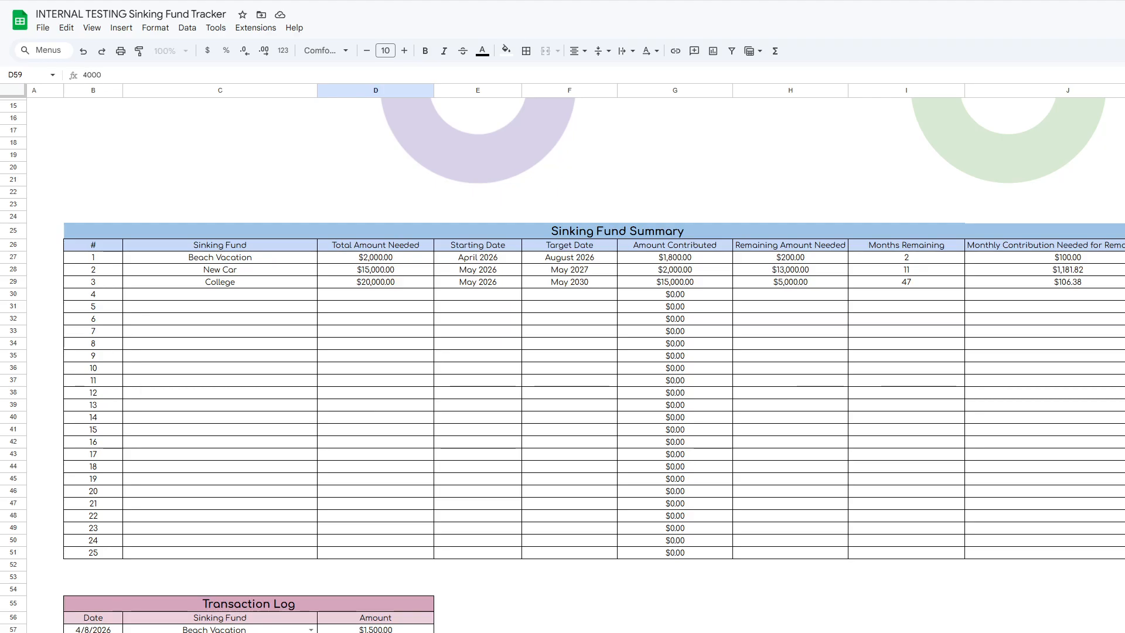
pyautogui.press('Return')
pyautogui.hscroll(6, 575, 357)
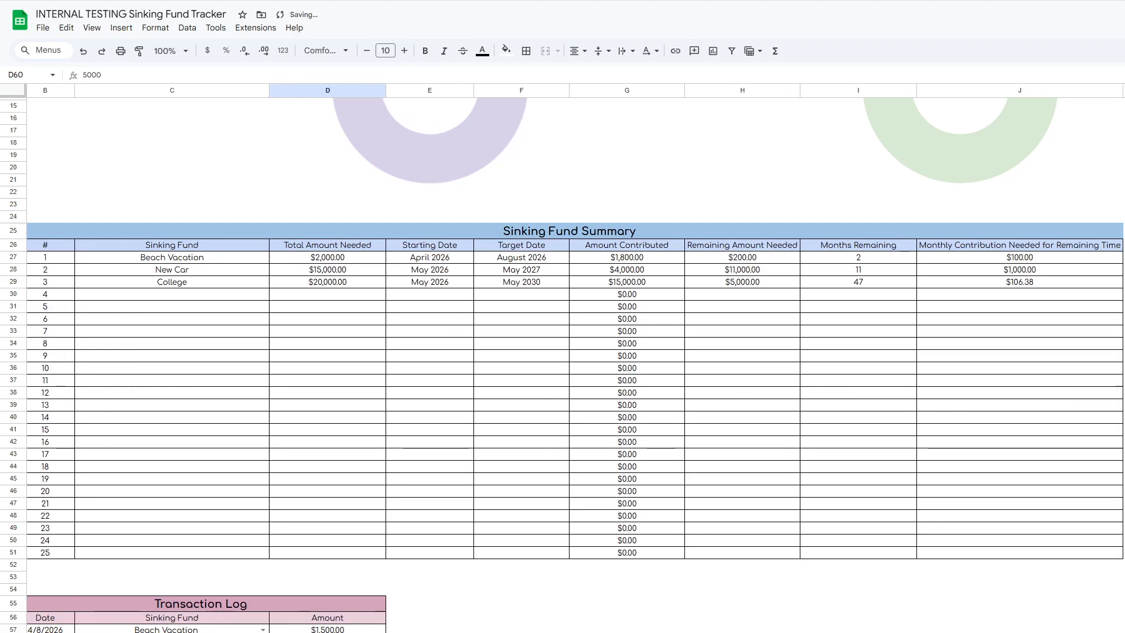
pyautogui.hscroll(6, 575, 321)
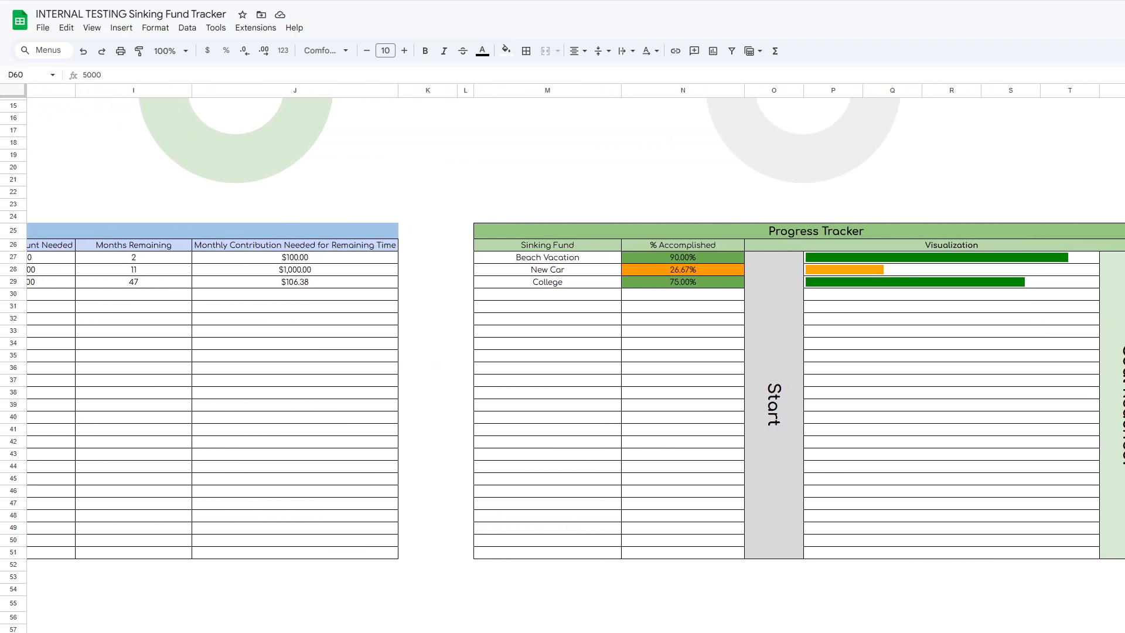
pyautogui.hscroll(-12, 575, 357)
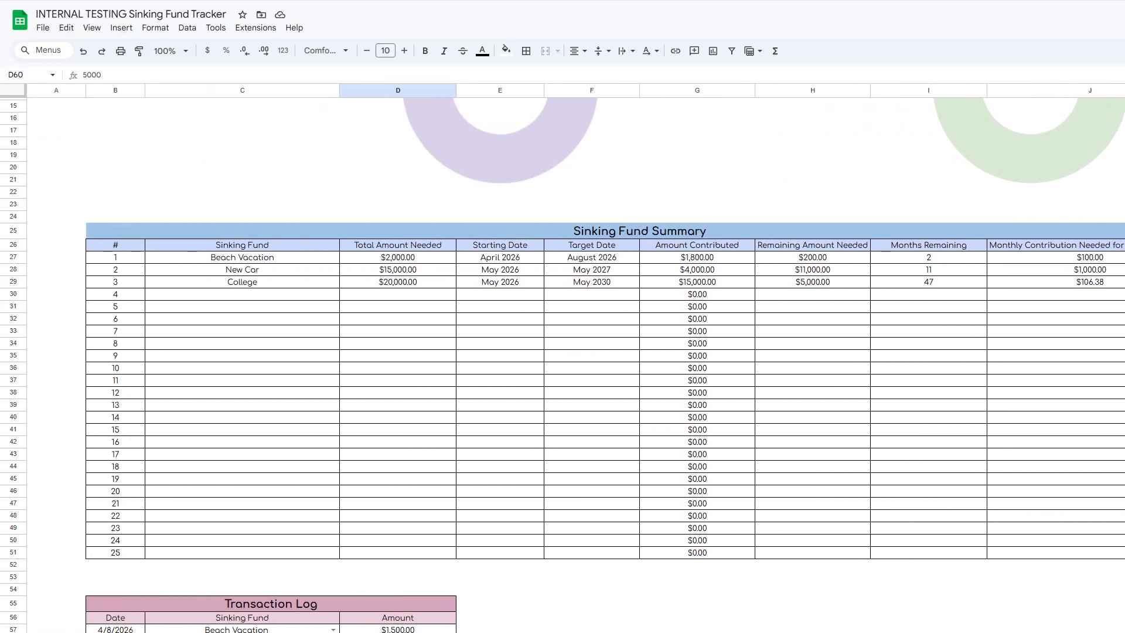
# Set the New Car contribution in cell D59 of the Transaction Log to $8,000
pyautogui.press('Up')
pyautogui.press('BackSpace')
pyautogui.write('8000')
pyautogui.press('Return')
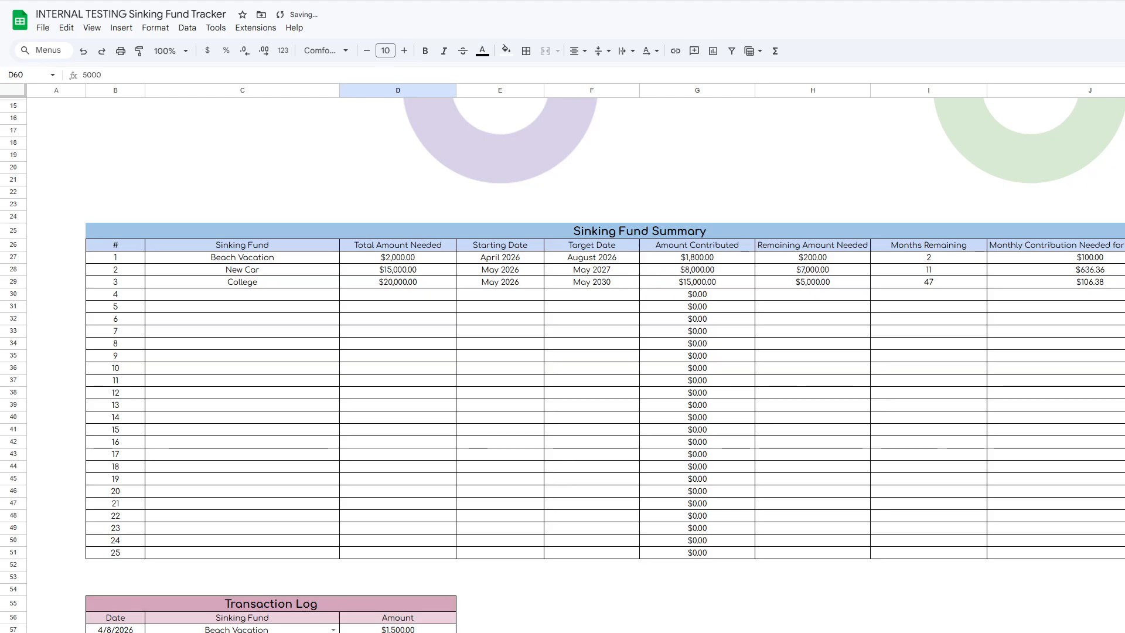
# Review New Car's monthly contribution in the fund summary and its percentage and bar in the Progress Tracker
pyautogui.hscroll(10, 562, 351)
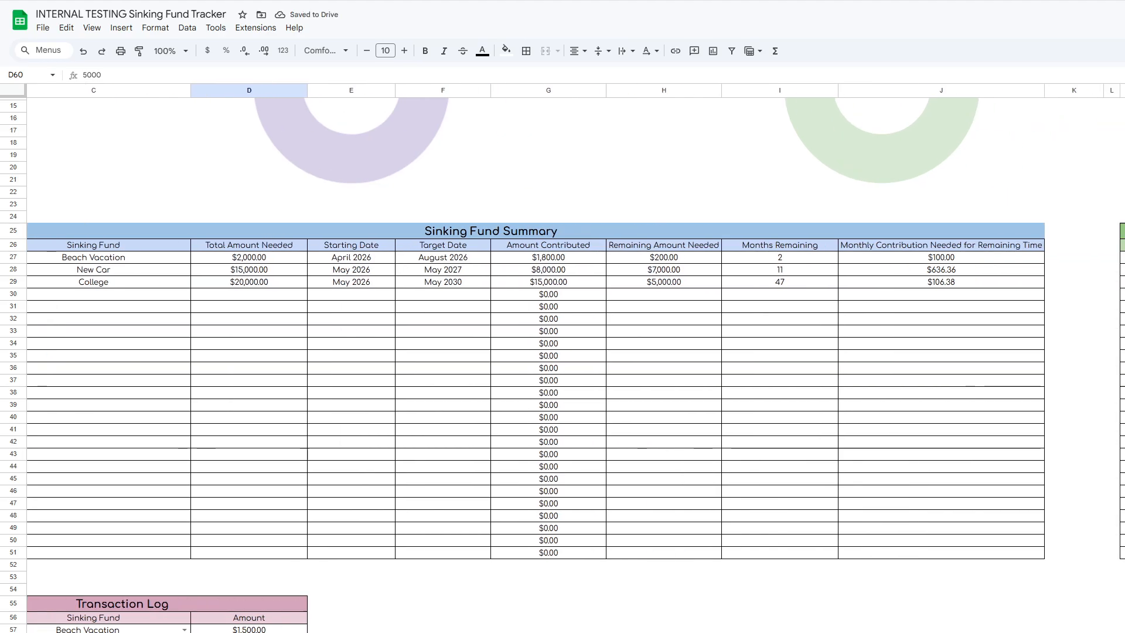
pyautogui.hscroll(5, 563, 351)
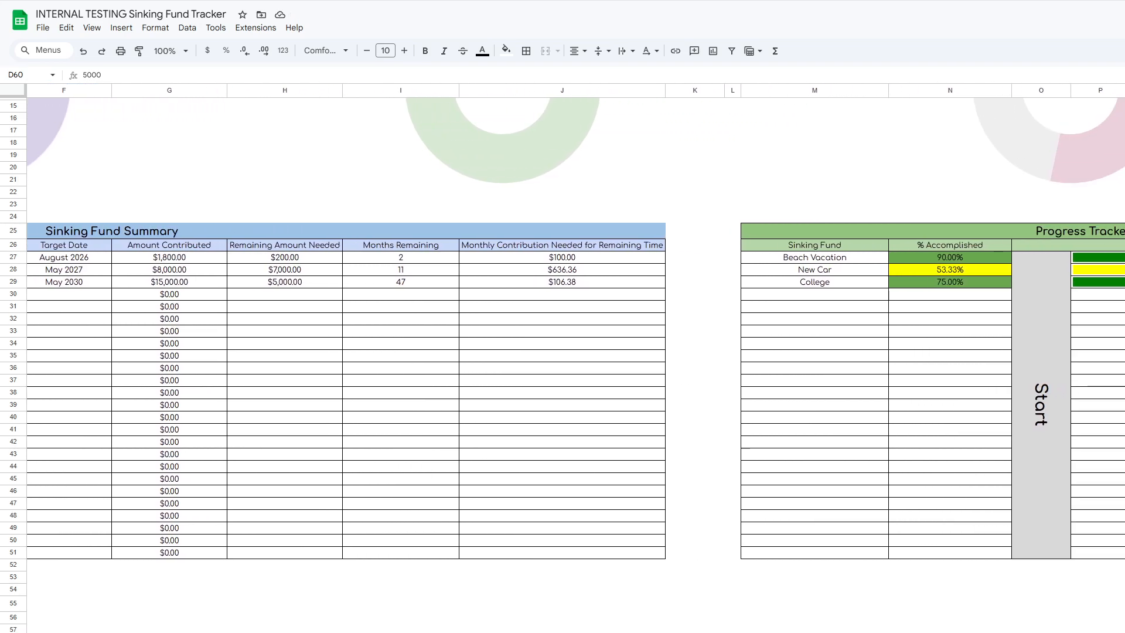
pyautogui.hscroll(-12, 562, 351)
pyautogui.hscroll(15, 562, 351)
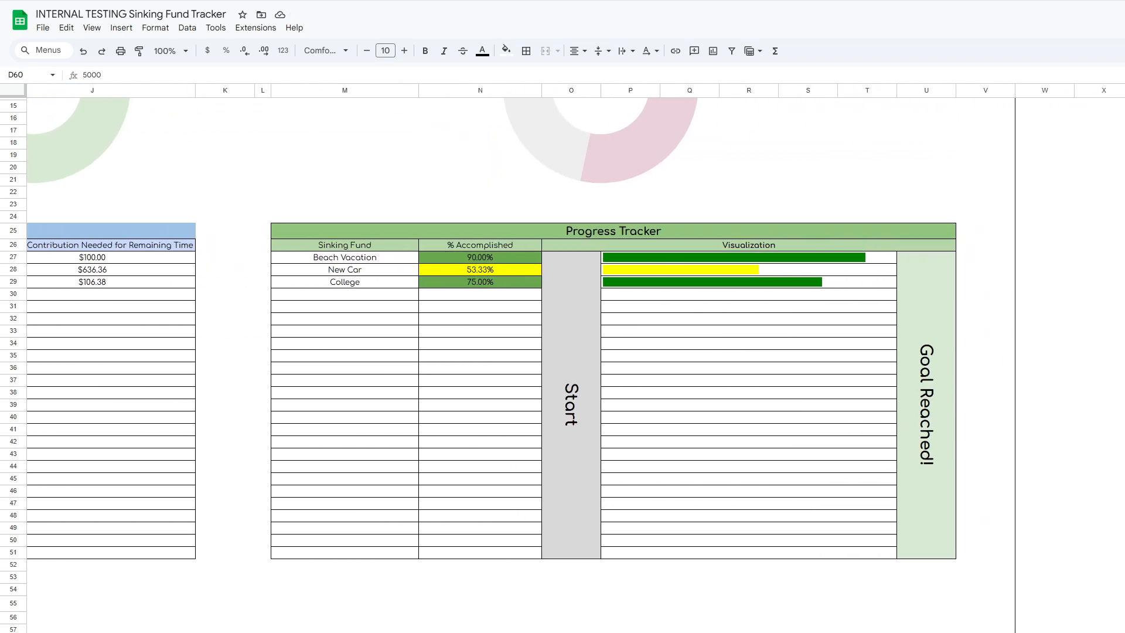
pyautogui.hscroll(-1, 562, 352)
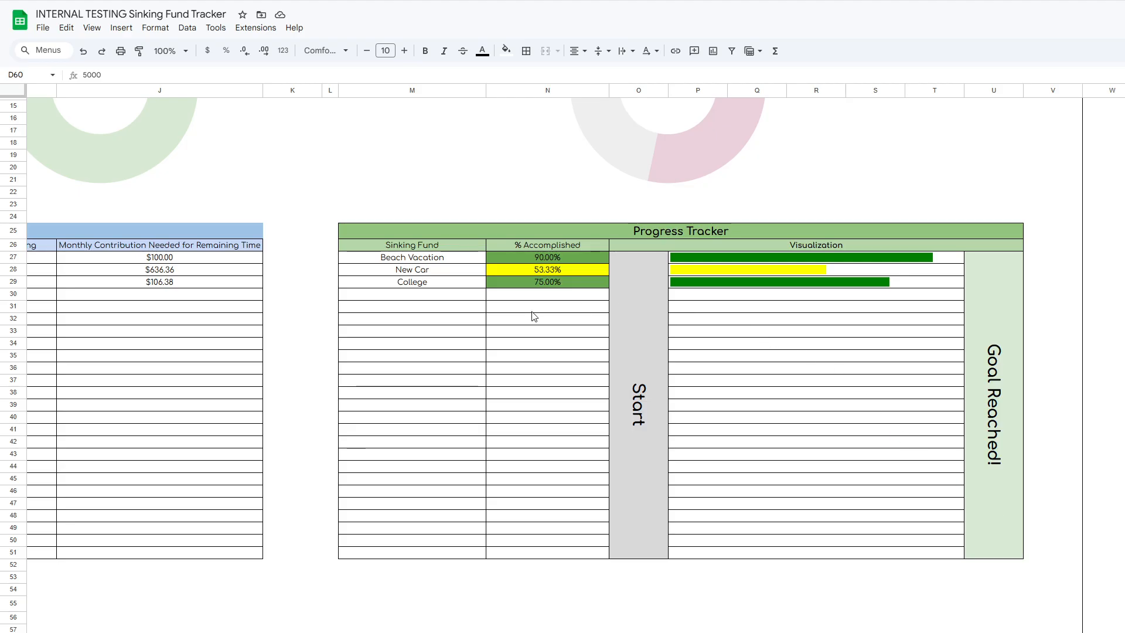
# Record a College withdrawal by changing the first College amount, in cell D60 of the Transaction Log, to -$5,000
pyautogui.hotkey('ctrl', '-')
pyautogui.hotkey('ctrl', '-')
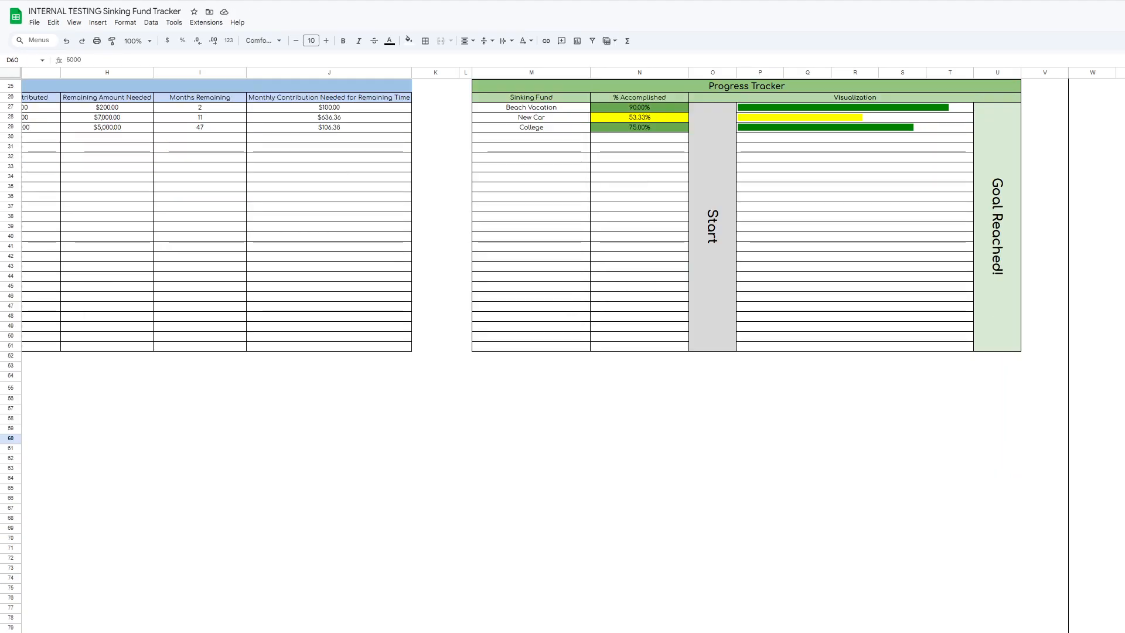
pyautogui.hscroll(-10, 577, 442)
pyautogui.scroll(8, 577, 442)
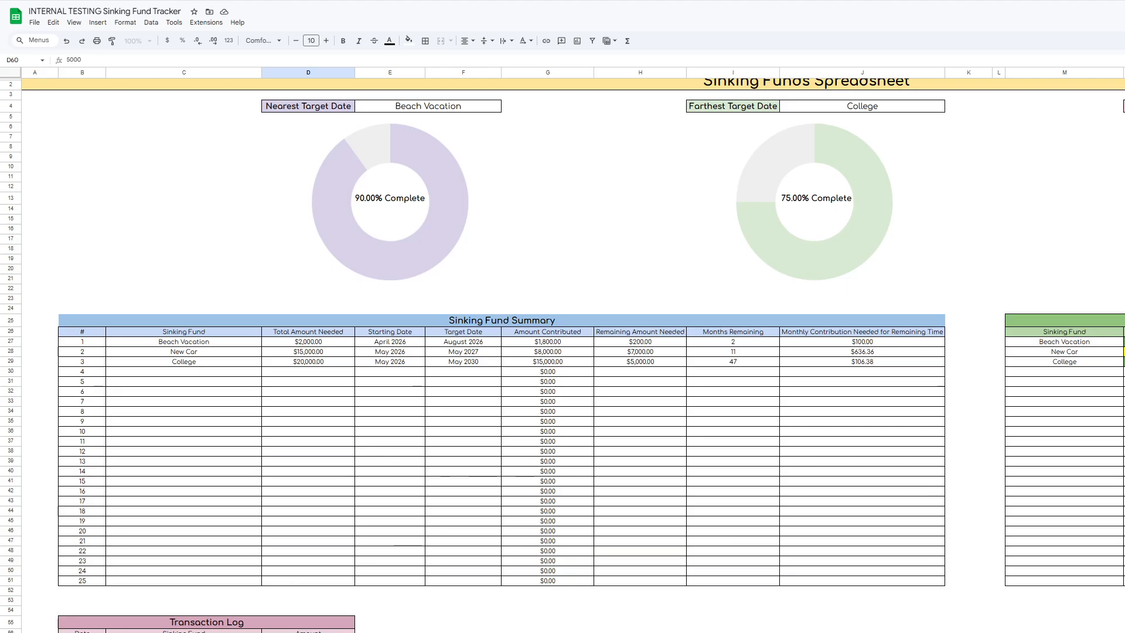
pyautogui.write('-500')
pyautogui.press('Return')
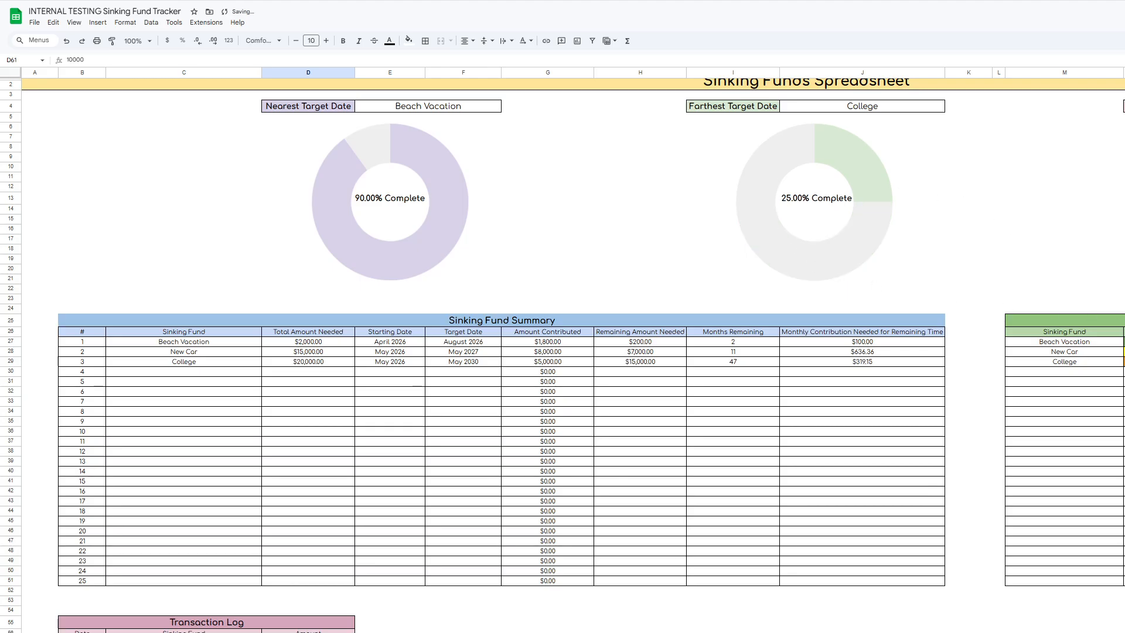